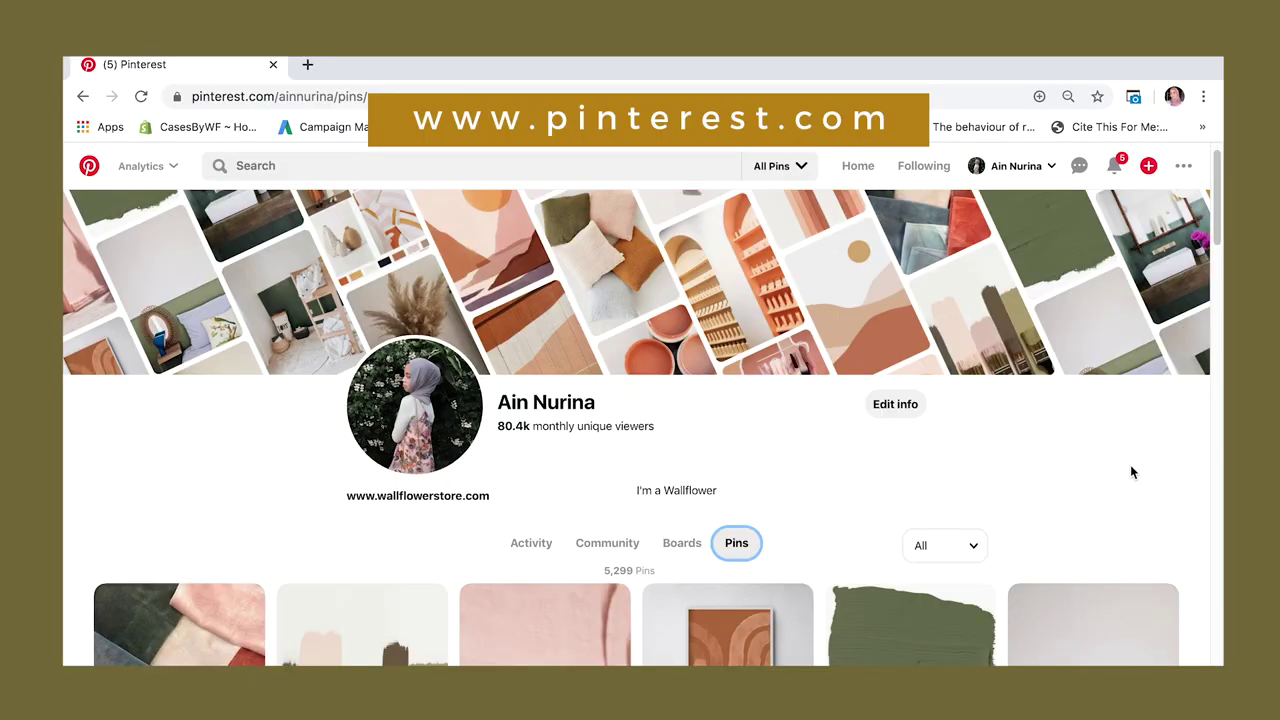
Step: Scroll down the saved Pins grid to find the Winky Embroidered Pillow pin
{"action": "scroll", "coordinate": [1195, 480], "scroll_direction": "down", "scroll_amount": 3}
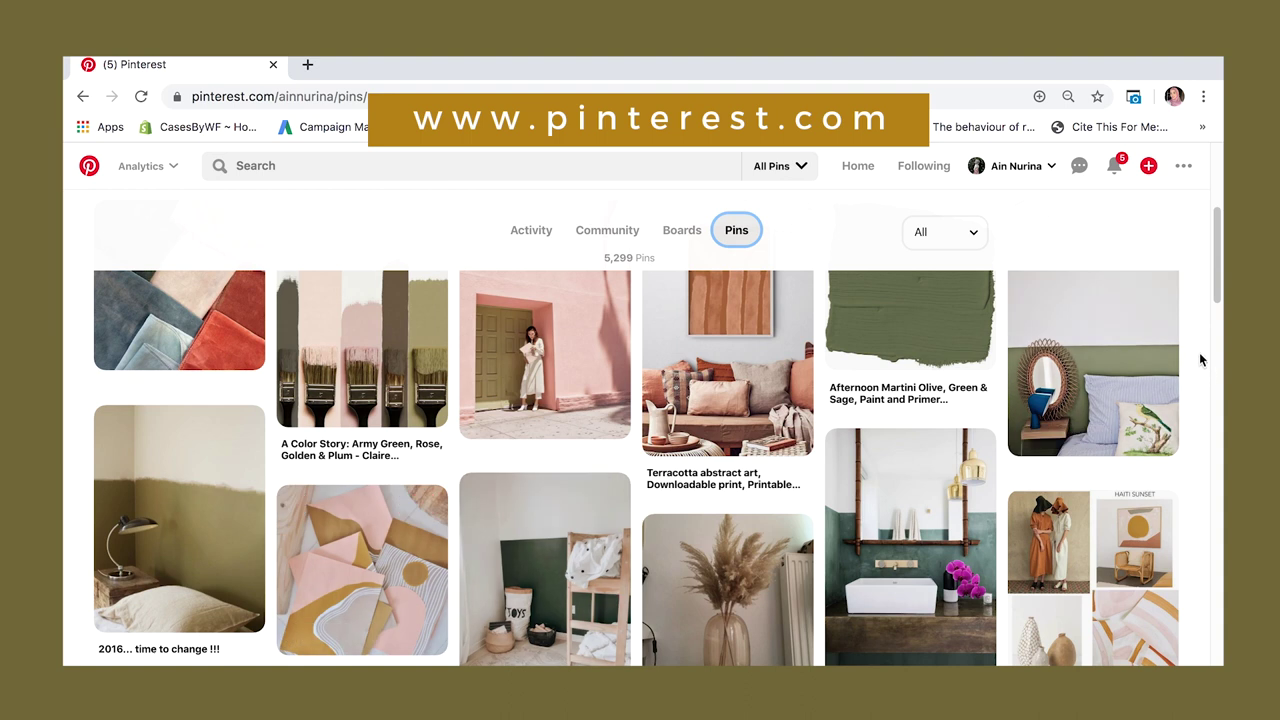
{"action": "scroll", "coordinate": [1209, 419], "scroll_direction": "down", "scroll_amount": 2}
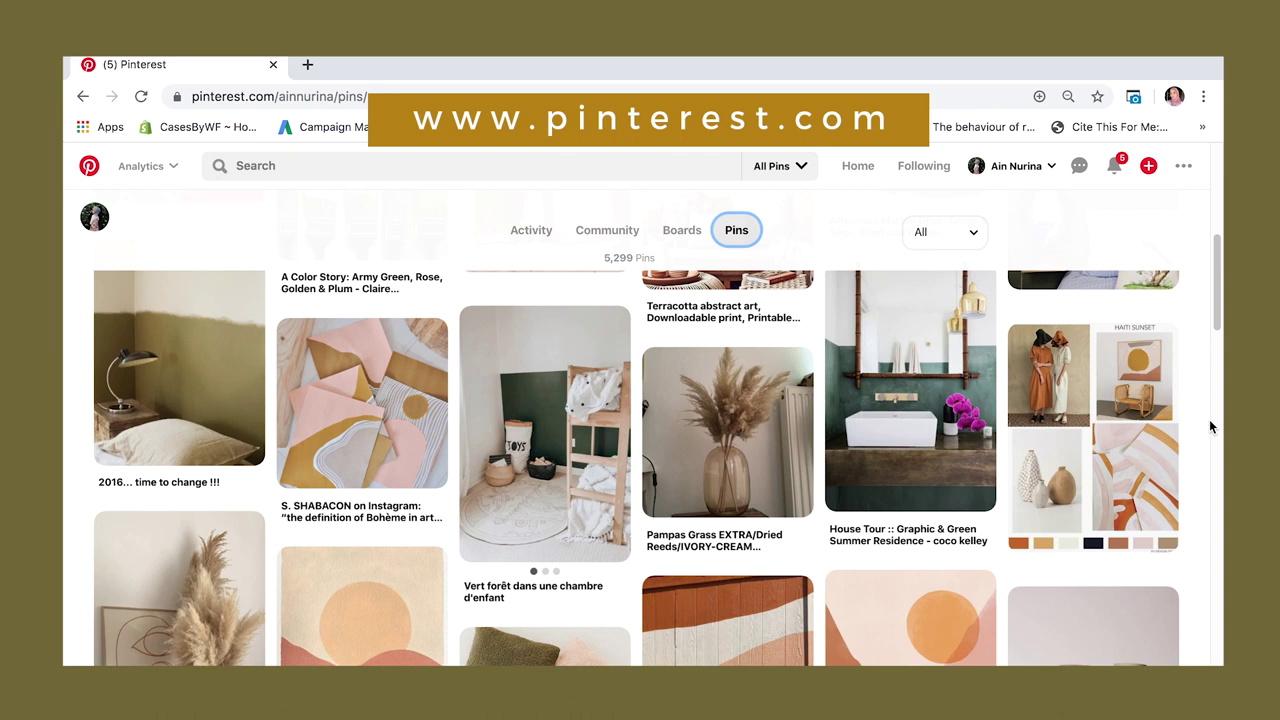
{"action": "scroll", "coordinate": [1191, 451], "scroll_direction": "down", "scroll_amount": 5}
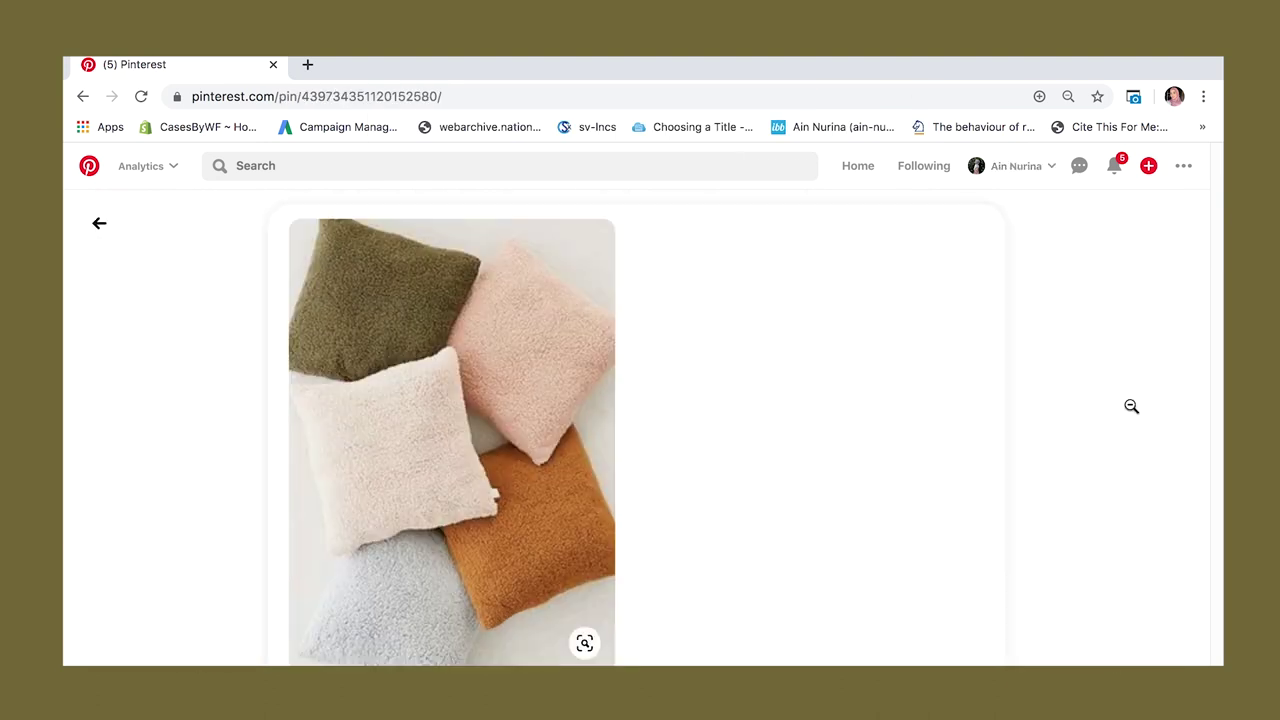
Step: Paste the pillow pin image into Photoshop, scale it to about 140% and place it upper left
{"action": "right_click", "coordinate": [519, 377]}
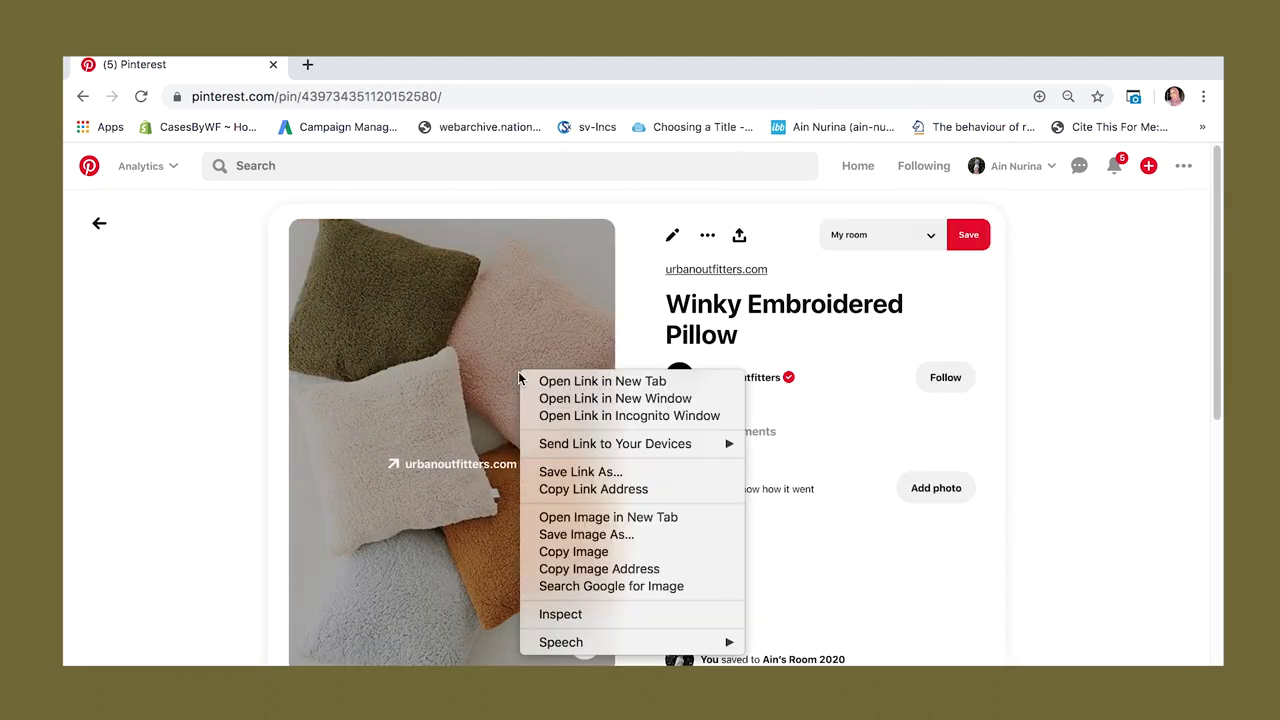
{"action": "left_click", "coordinate": [573, 552]}
{"action": "key", "text": "super+Tab"}
{"action": "key", "text": "super+v"}
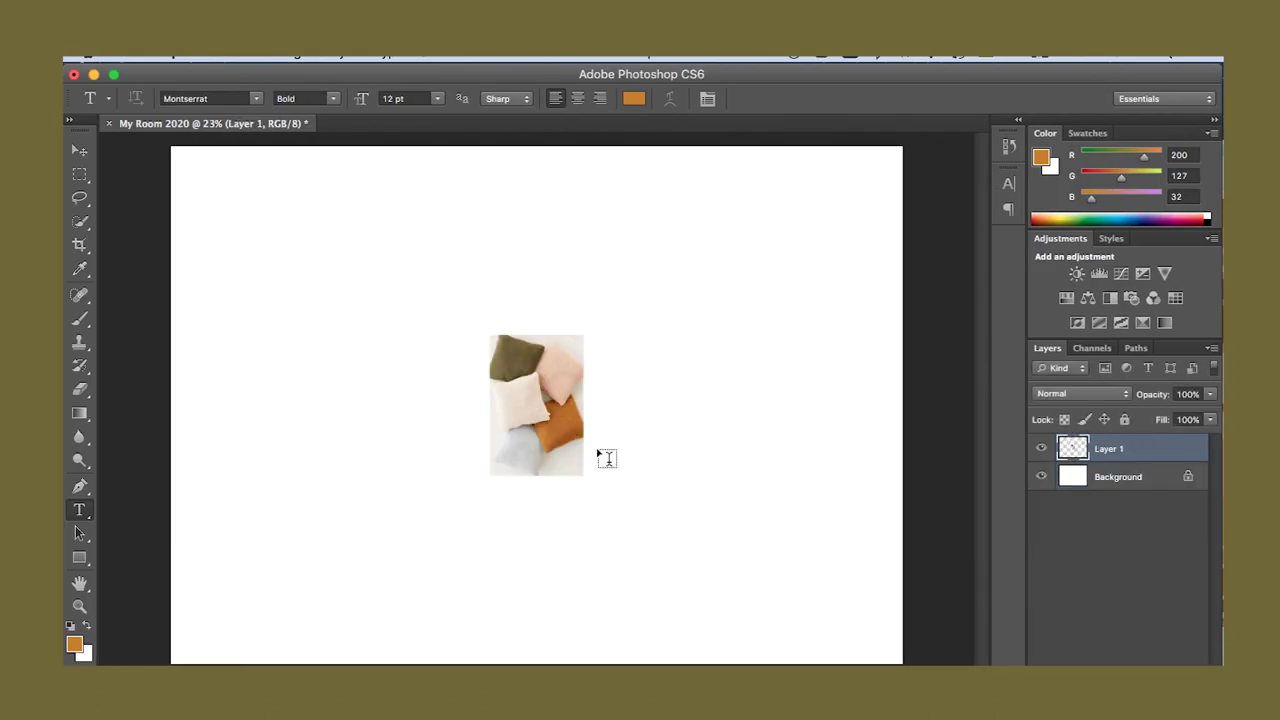
{"action": "left_click", "coordinate": [86, 152]}
{"action": "key", "text": "super+t"}
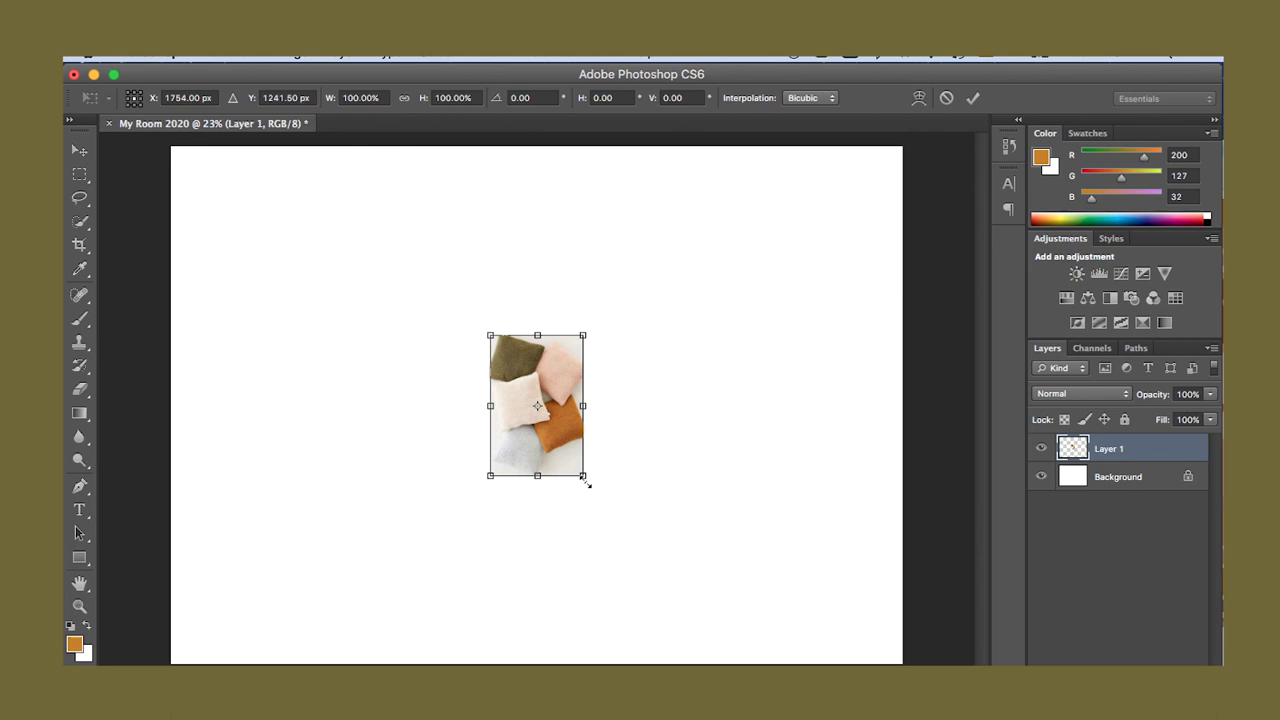
{"action": "left_click_drag", "start_coordinate": [585, 483], "coordinate": [375, 389]}
{"action": "left_click_drag", "start_coordinate": [429, 423], "coordinate": [400, 385]}
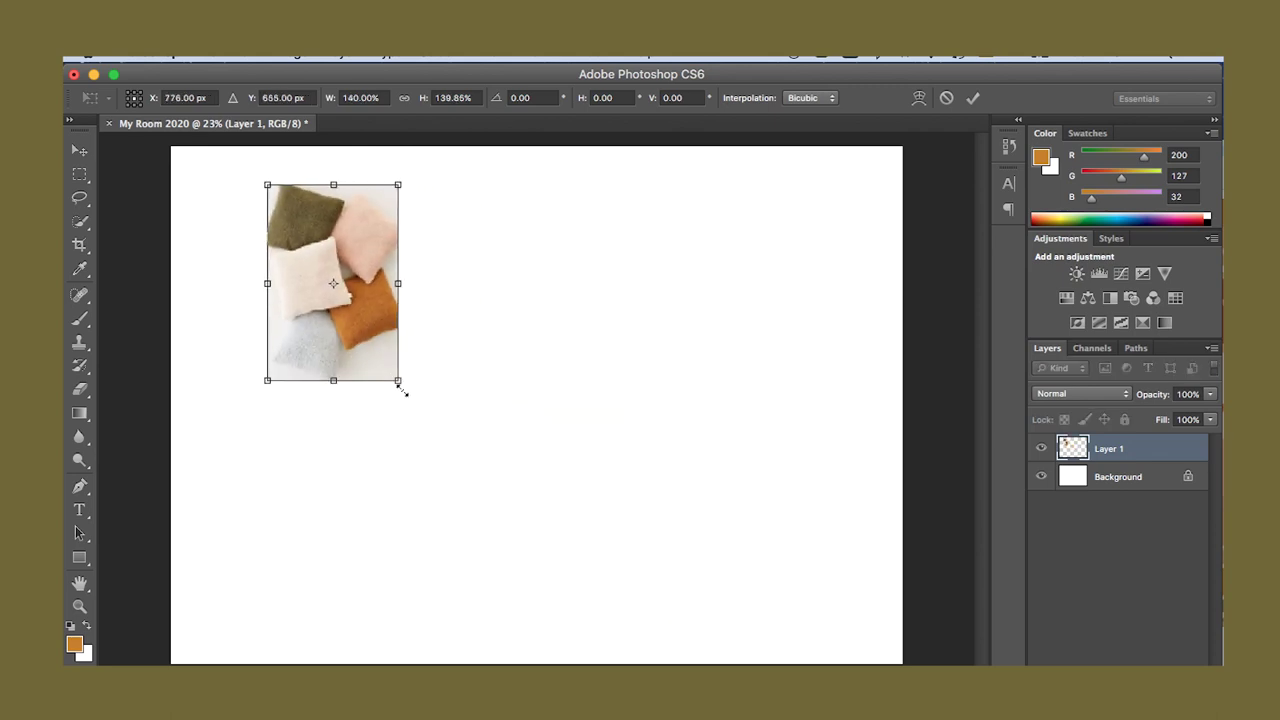
{"action": "key", "text": "Return"}
Step: Return to the saved room pins and open the '2016... time to change !!!' pin
{"action": "key", "text": "super+Tab"}
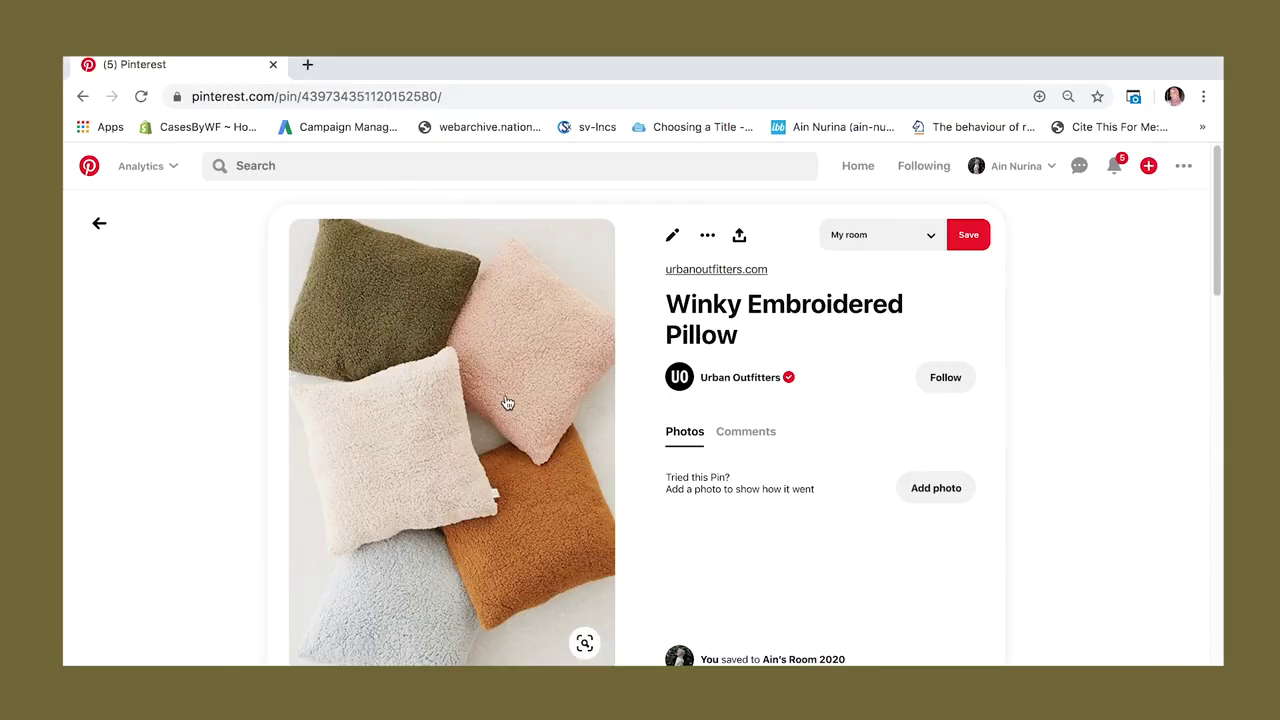
{"action": "left_click", "coordinate": [100, 223]}
{"action": "scroll", "coordinate": [1022, 459], "scroll_direction": "up", "scroll_amount": 3}
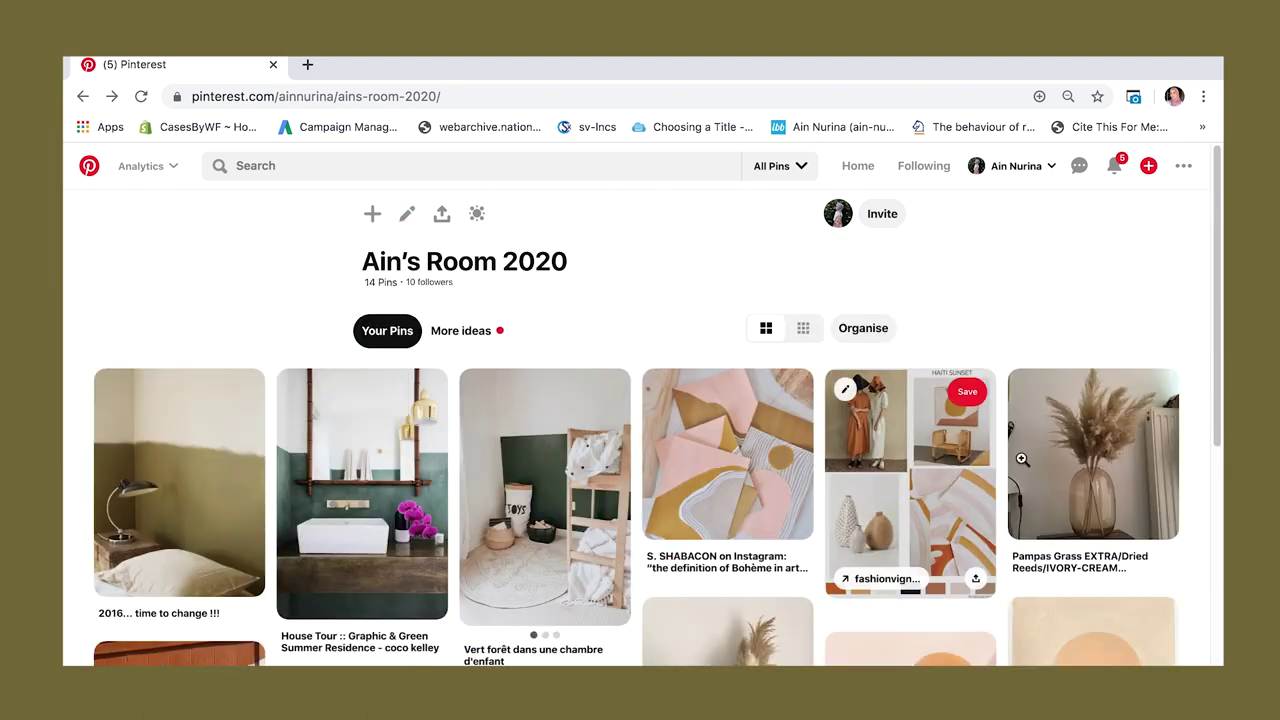
{"action": "left_click", "coordinate": [251, 451]}
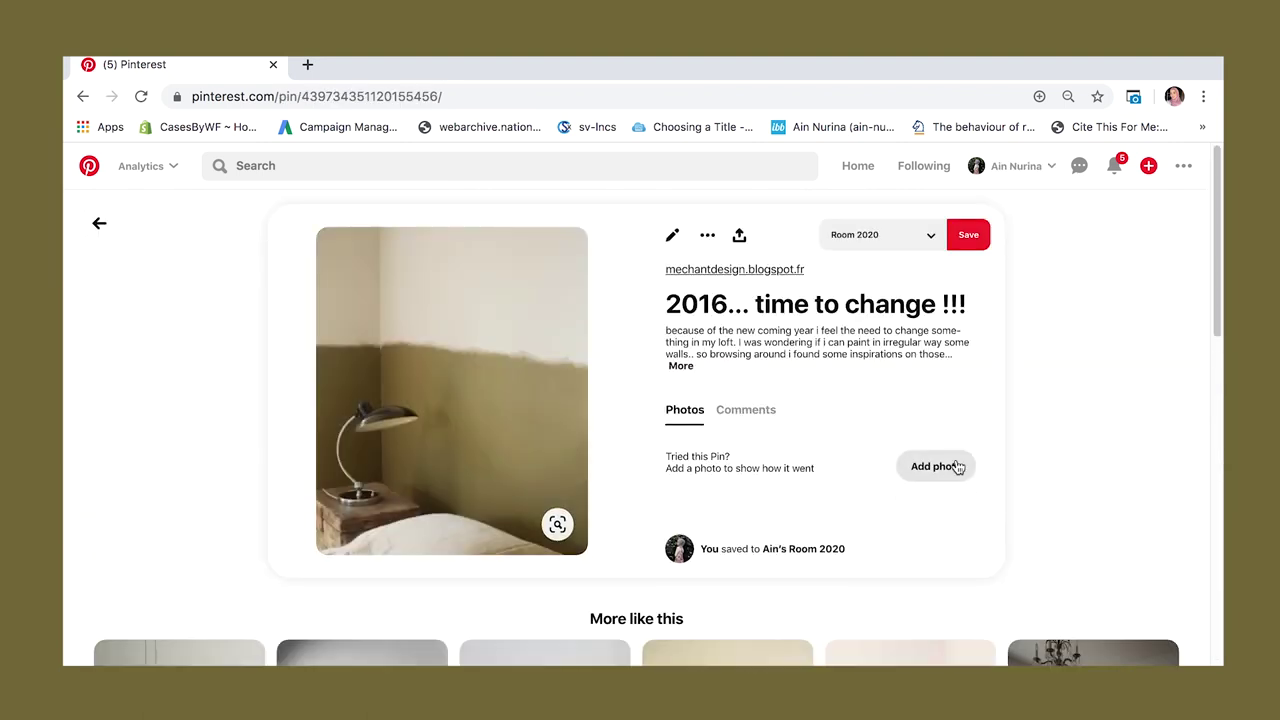
Step: Paste the olive-wall bedroom photo beside the pillow image, enlarged and nudged up and right
{"action": "right_click", "coordinate": [553, 382]}
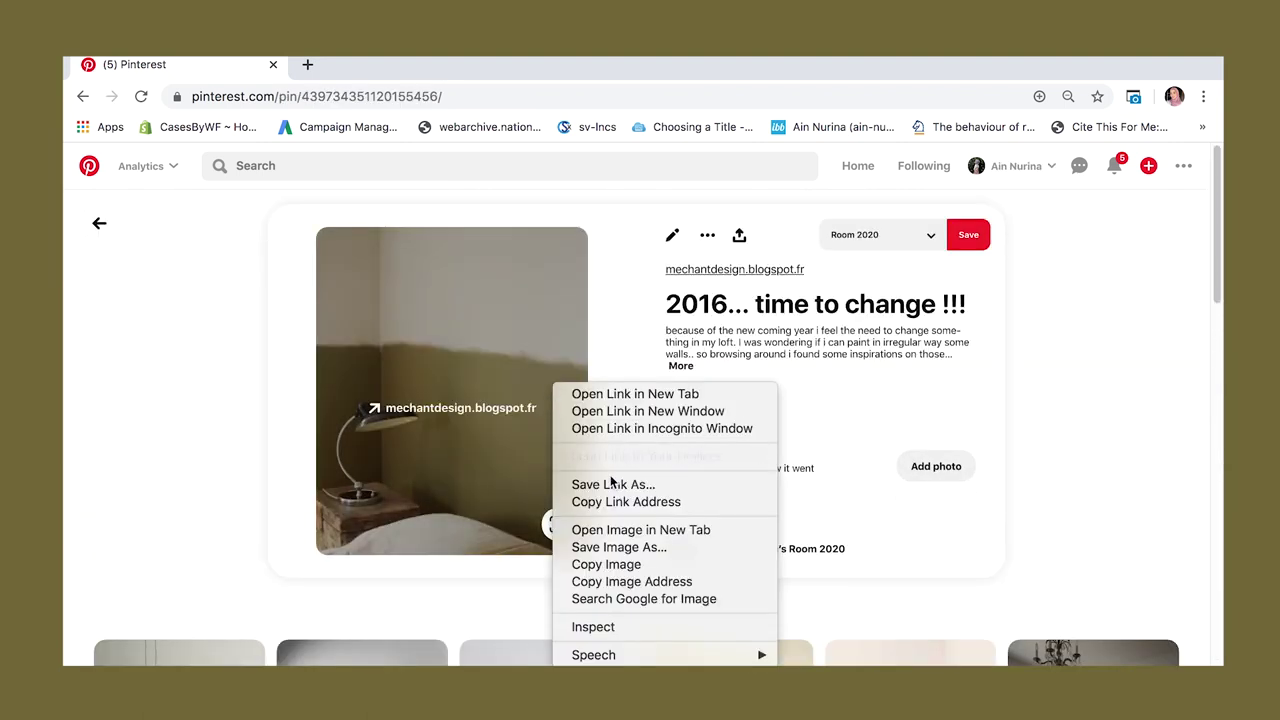
{"action": "left_click", "coordinate": [620, 569]}
{"action": "key", "text": "super+Tab"}
{"action": "key", "text": "super+v"}
{"action": "left_click_drag", "start_coordinate": [594, 428], "coordinate": [541, 455]}
{"action": "key", "text": "super+t"}
{"action": "key", "text": "Return"}
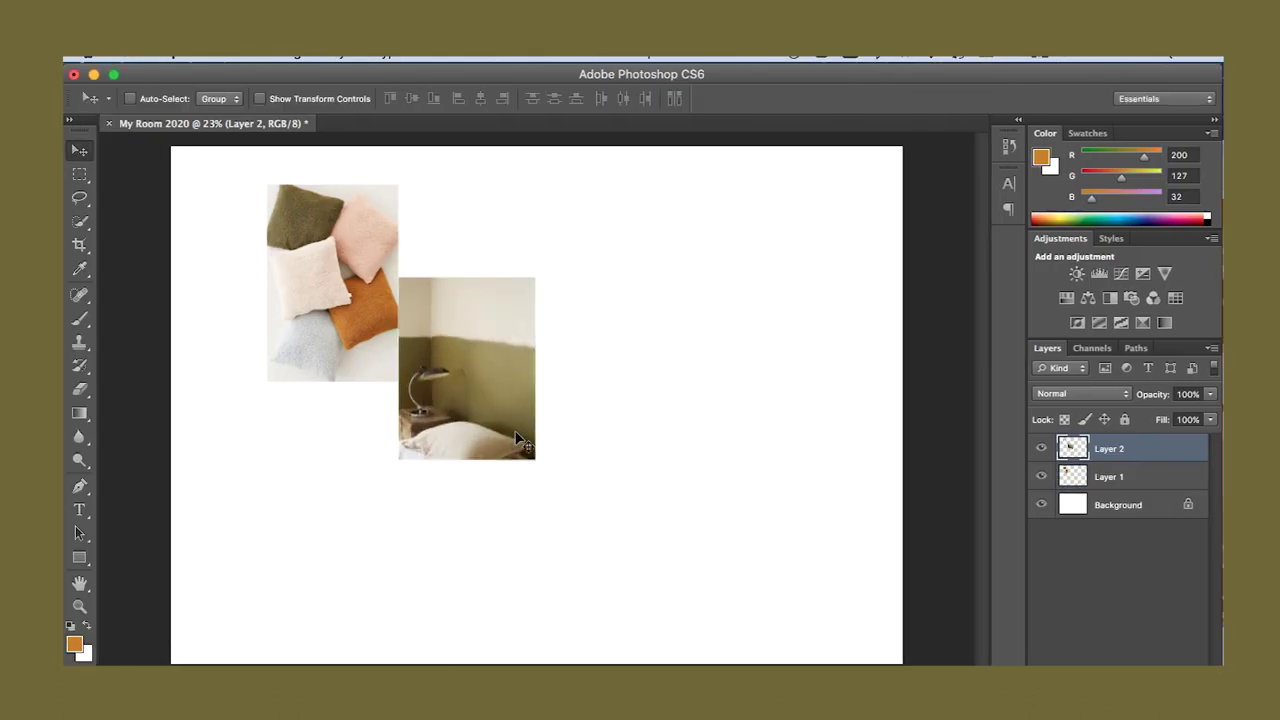
{"action": "left_click_drag", "start_coordinate": [470, 360], "coordinate": [480, 329]}
{"action": "key", "text": "super+Tab"}
Step: Open the stacked ceramic cylinders pin and paste its photo below the pillow image
{"action": "scroll", "coordinate": [636, 420], "scroll_direction": "down", "scroll_amount": 6}
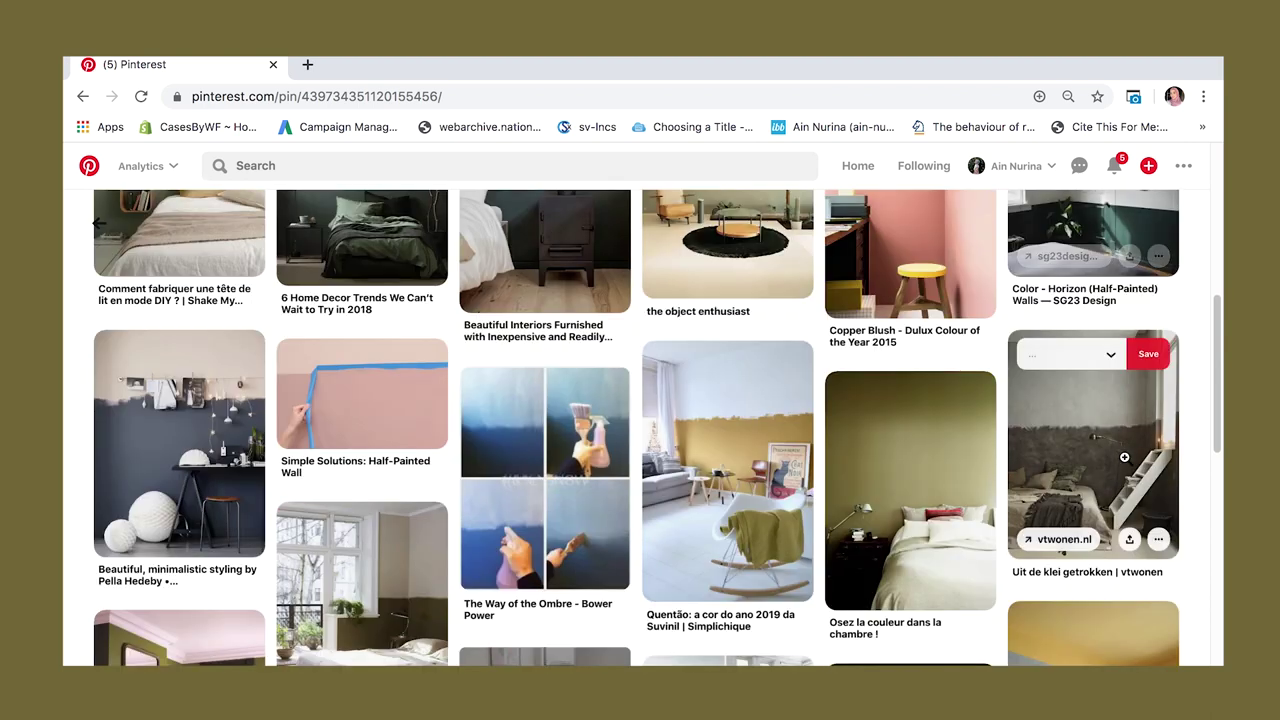
{"action": "scroll", "coordinate": [636, 420], "scroll_direction": "up", "scroll_amount": 6}
{"action": "left_click", "coordinate": [1046, 404]}
{"action": "scroll", "coordinate": [1130, 371], "scroll_direction": "down", "scroll_amount": 5}
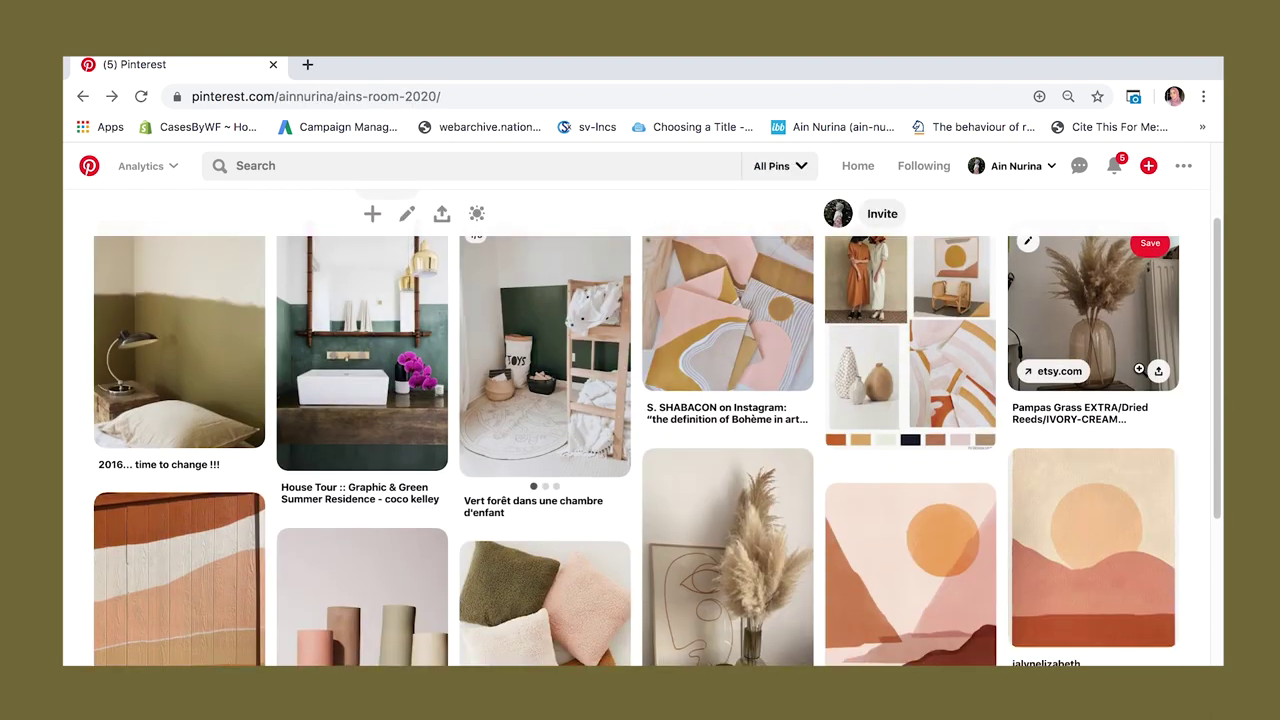
{"action": "scroll", "coordinate": [1100, 537], "scroll_direction": "up", "scroll_amount": 3}
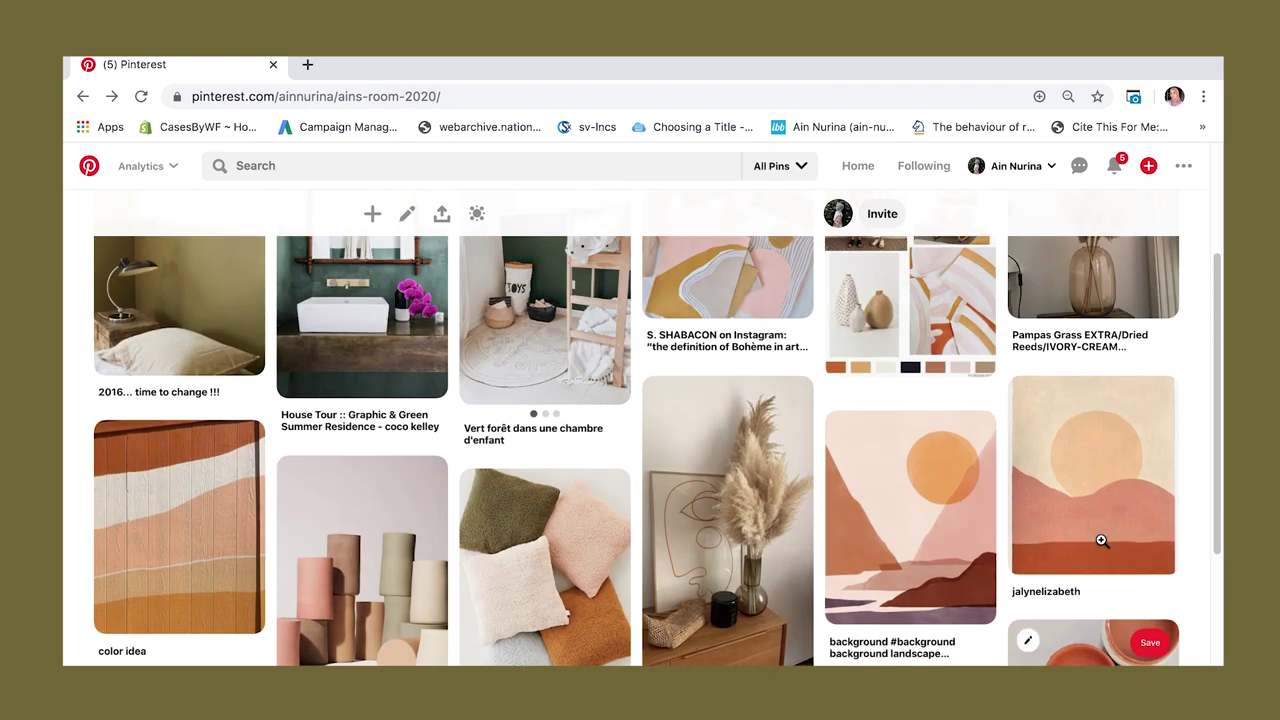
{"action": "left_click", "coordinate": [391, 641]}
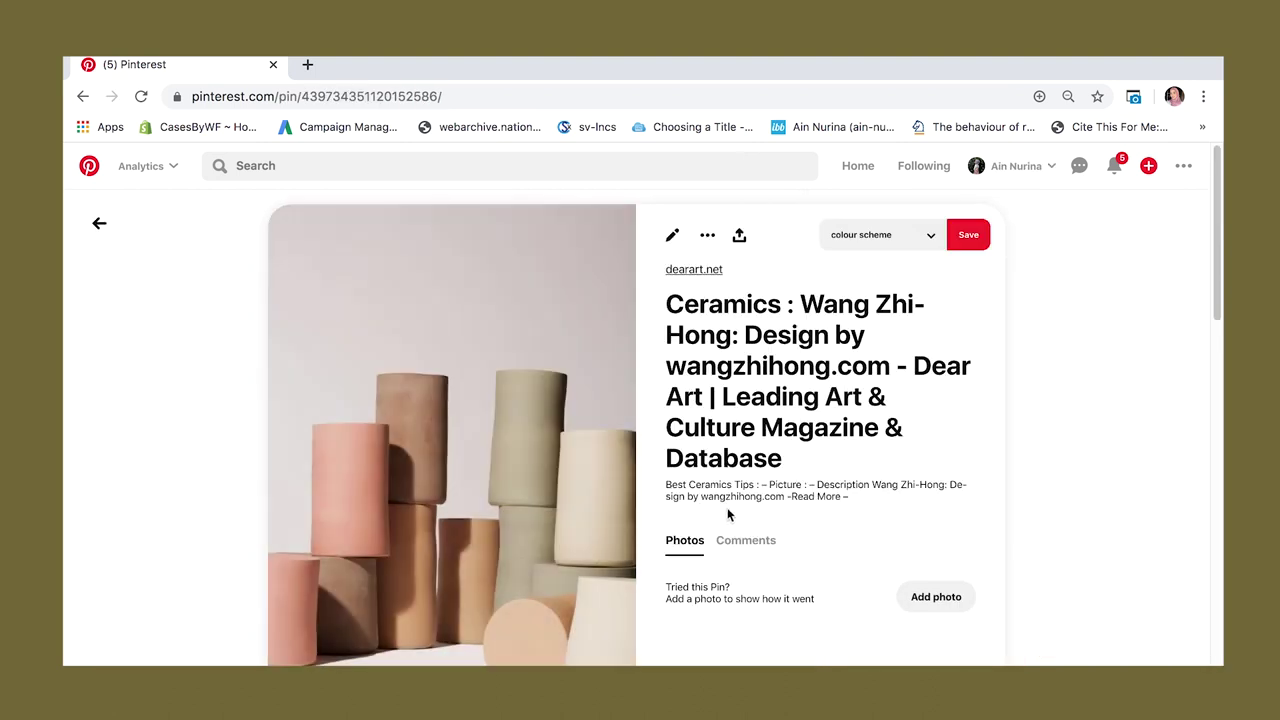
{"action": "right_click", "coordinate": [491, 429]}
{"action": "left_click", "coordinate": [654, 609]}
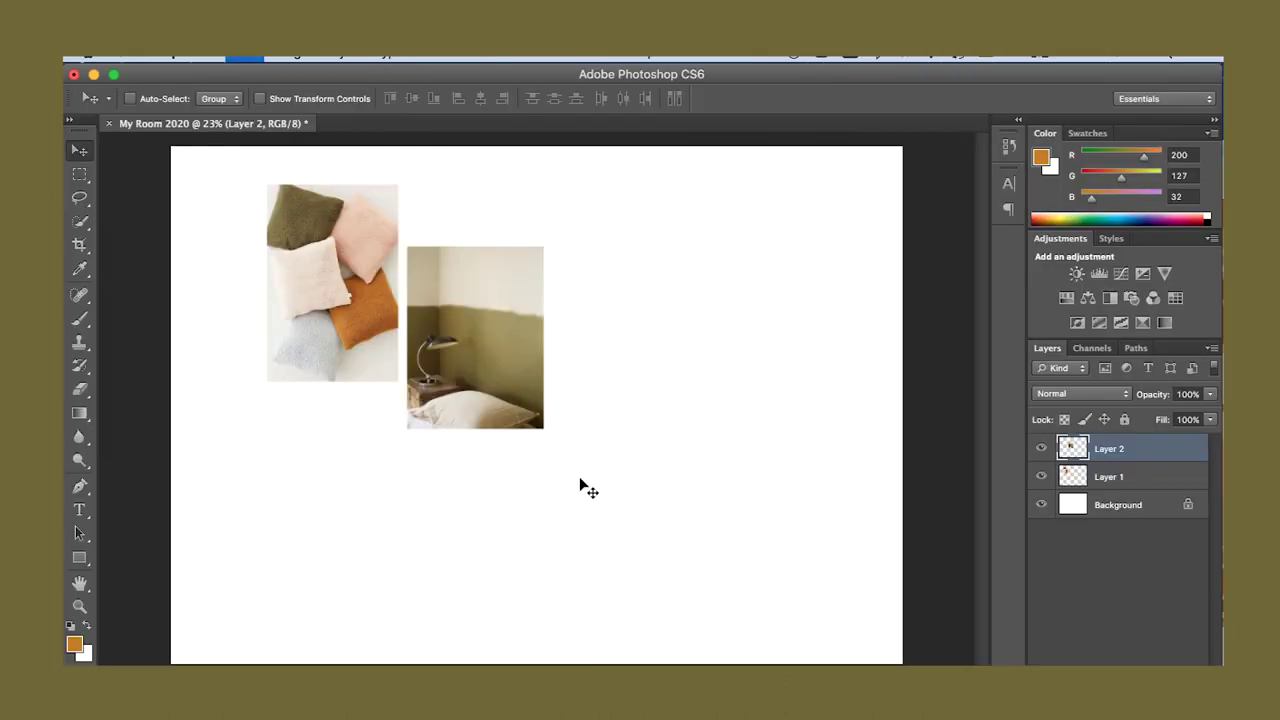
{"action": "key", "text": "super+v"}
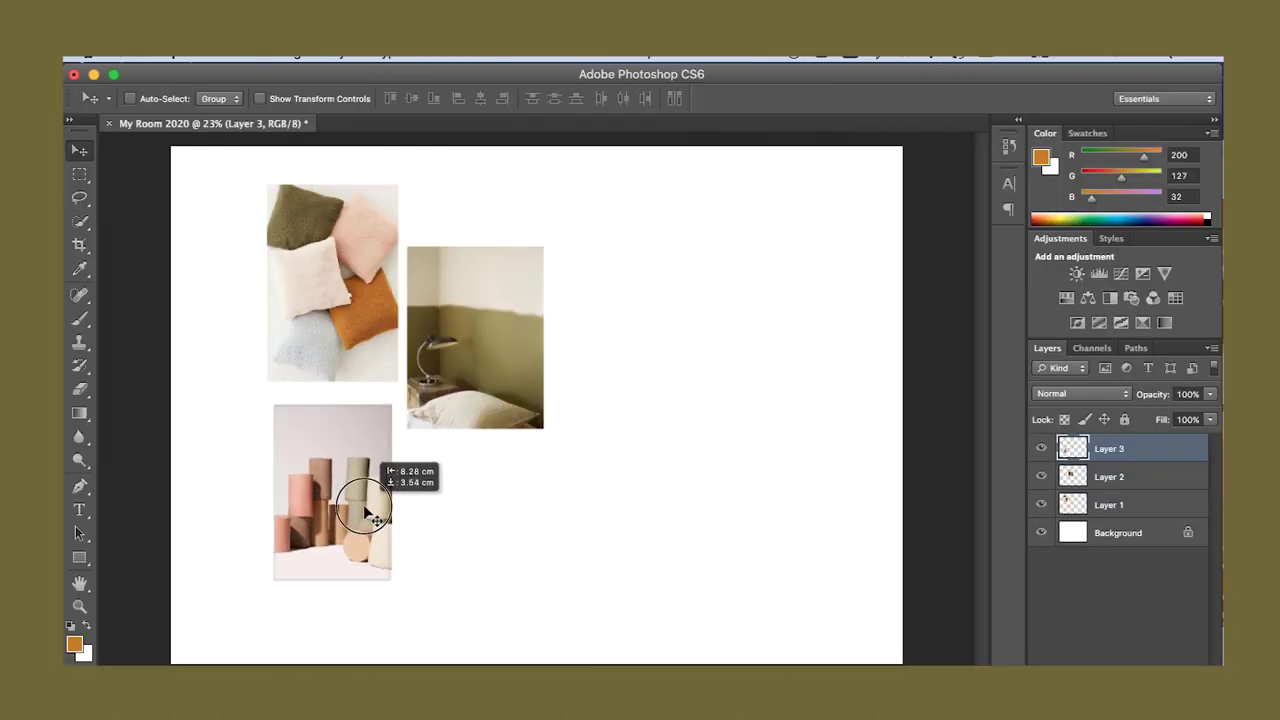
{"action": "left_click_drag", "start_coordinate": [371, 471], "coordinate": [423, 477]}
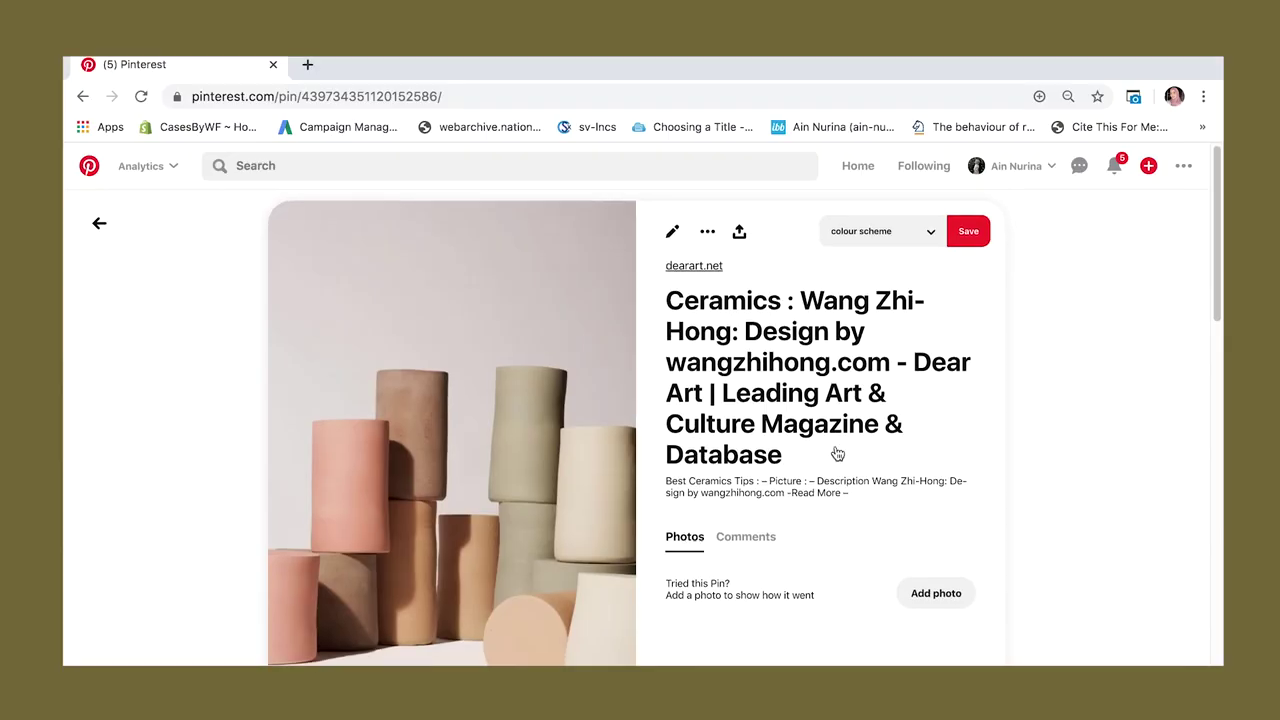
Step: Paste the vases photo from the Nordstrom Anthropologie Home Collaboration 2018 pin toward the lower right
{"action": "scroll", "coordinate": [915, 510], "scroll_direction": "down", "scroll_amount": 10}
{"action": "scroll", "coordinate": [1042, 414], "scroll_direction": "down", "scroll_amount": 15}
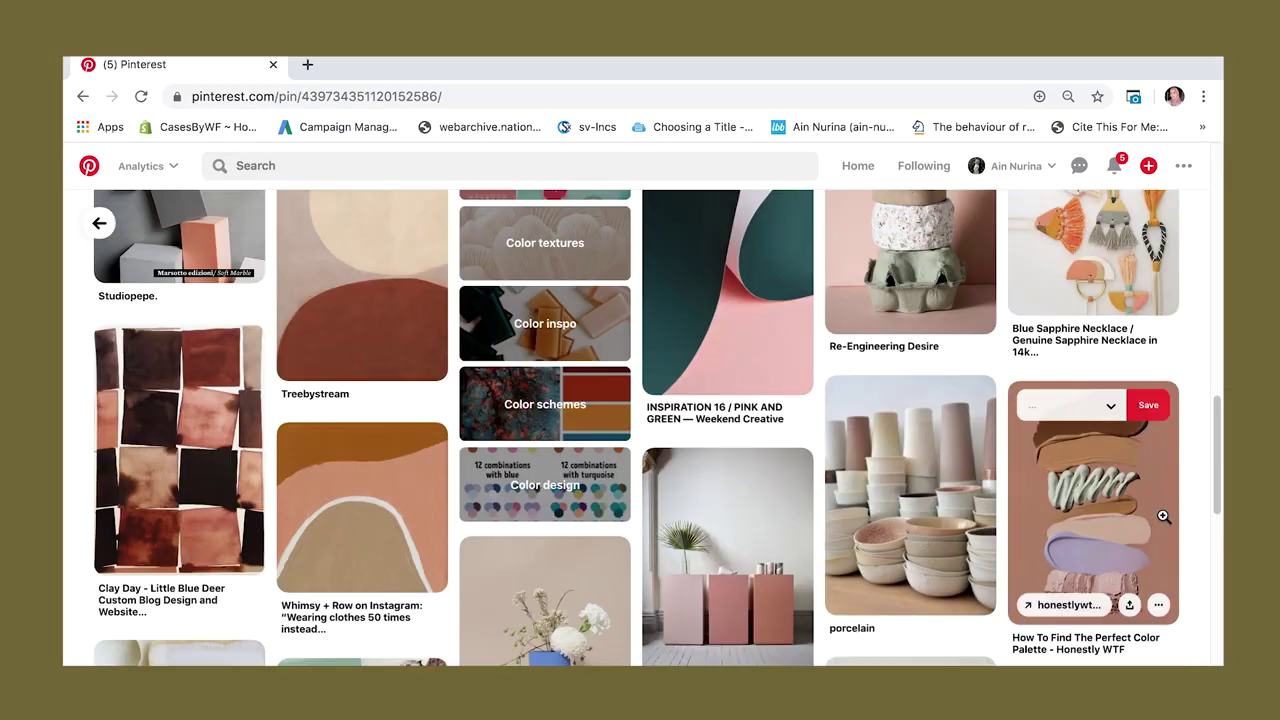
{"action": "scroll", "coordinate": [1100, 380], "scroll_direction": "up", "scroll_amount": 15}
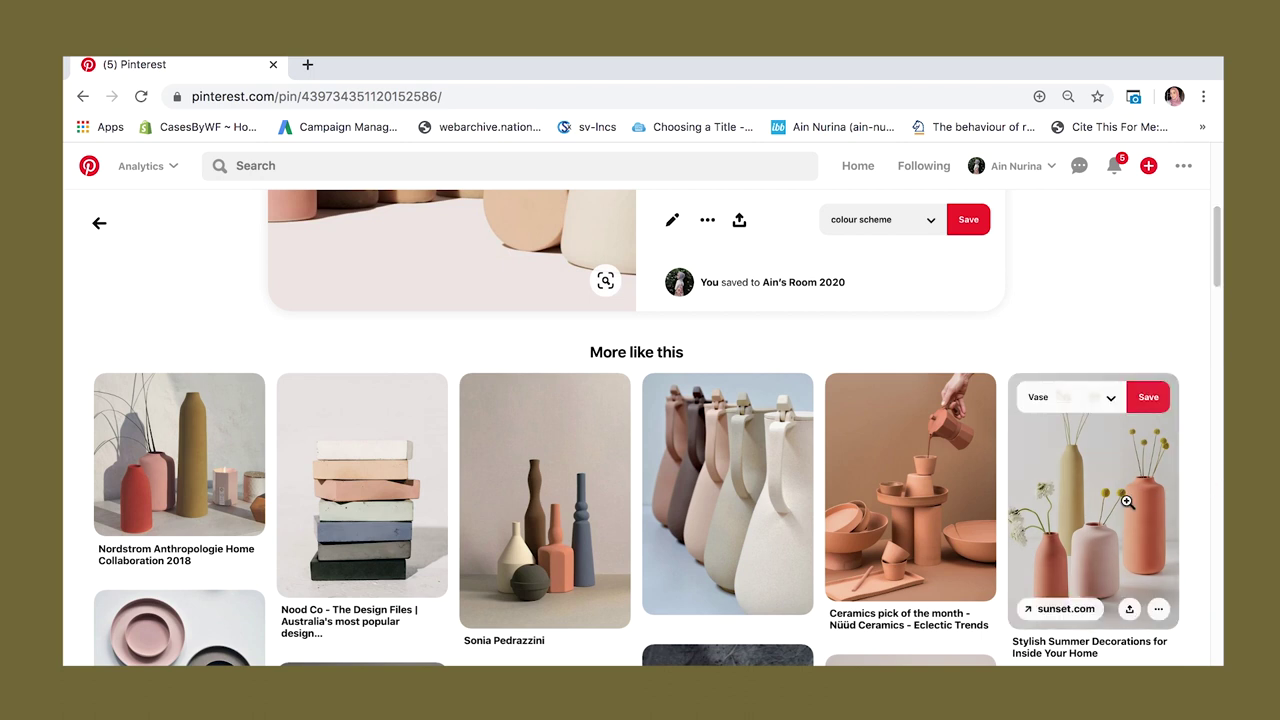
{"action": "left_click", "coordinate": [180, 455]}
{"action": "right_click", "coordinate": [510, 455]}
{"action": "left_click", "coordinate": [564, 628]}
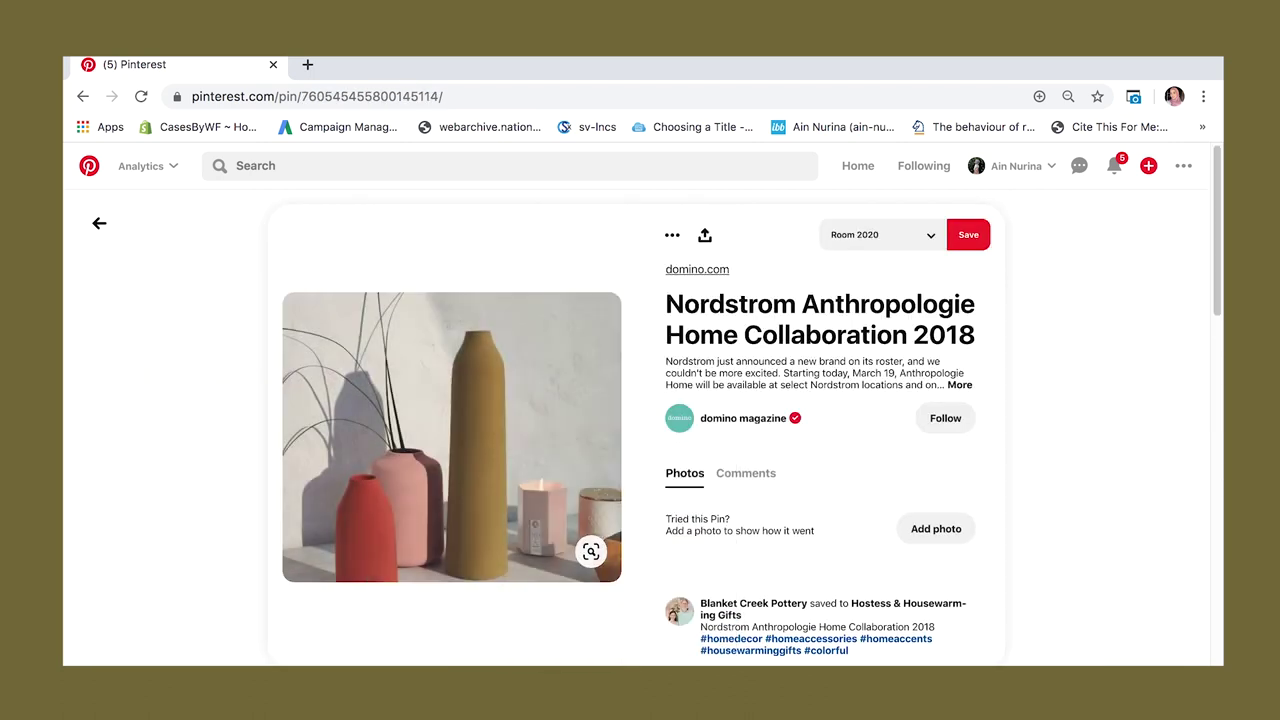
{"action": "key", "text": "super+Tab"}
{"action": "left_click", "coordinate": [755, 330]}
{"action": "key", "text": "super+v"}
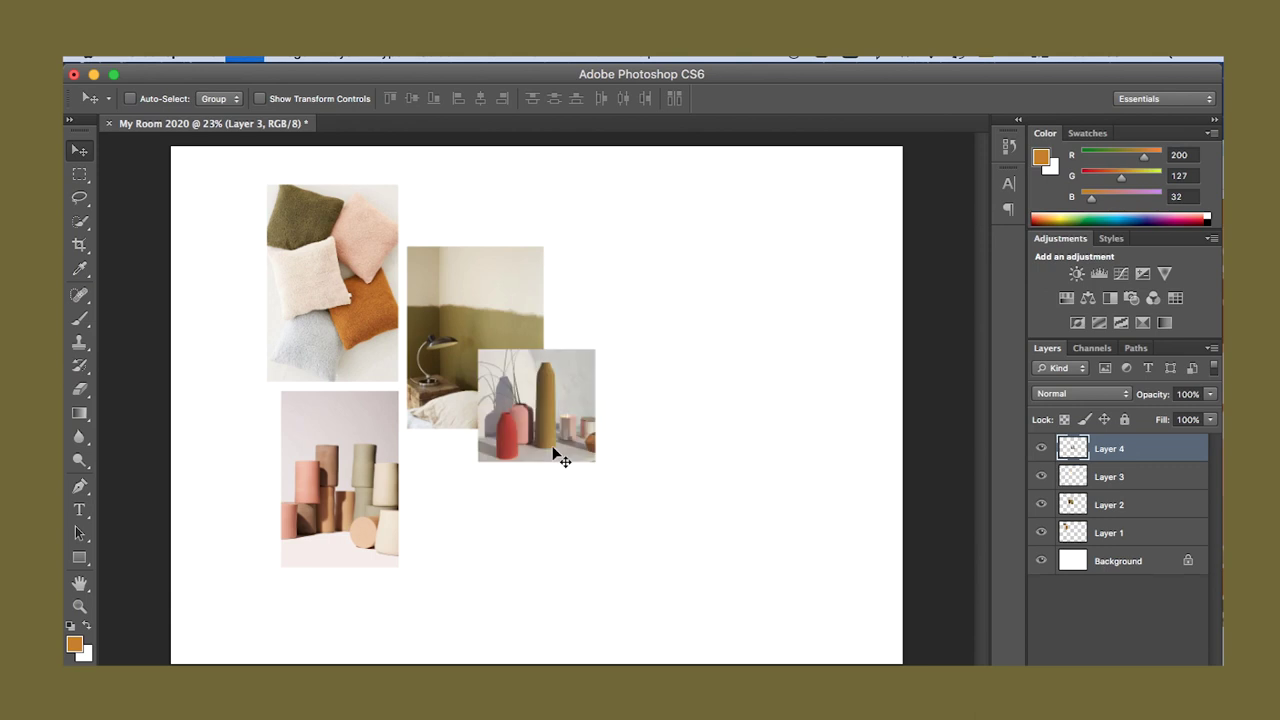
{"action": "left_click_drag", "start_coordinate": [563, 454], "coordinate": [542, 600]}
{"action": "key", "text": "super+t"}
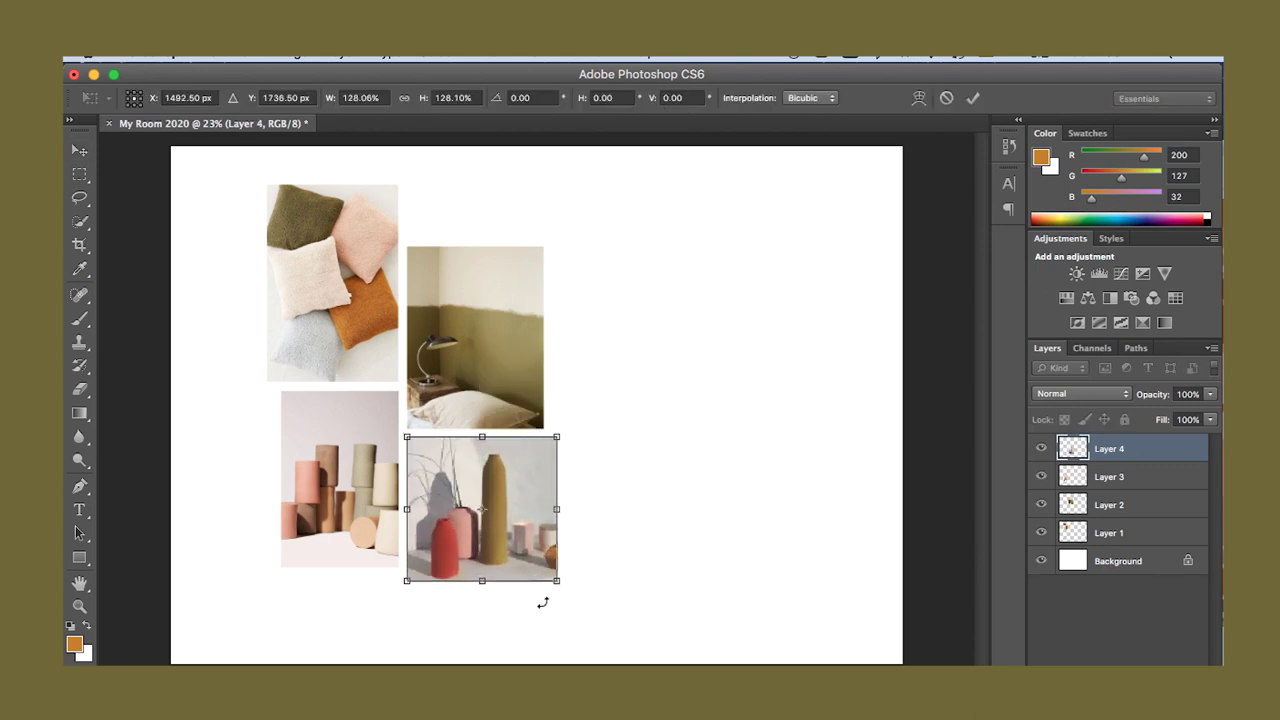
Step: Commit the vases photo at 128% and open the Color Story: Terracotta pin
{"action": "left_click", "coordinate": [974, 99]}
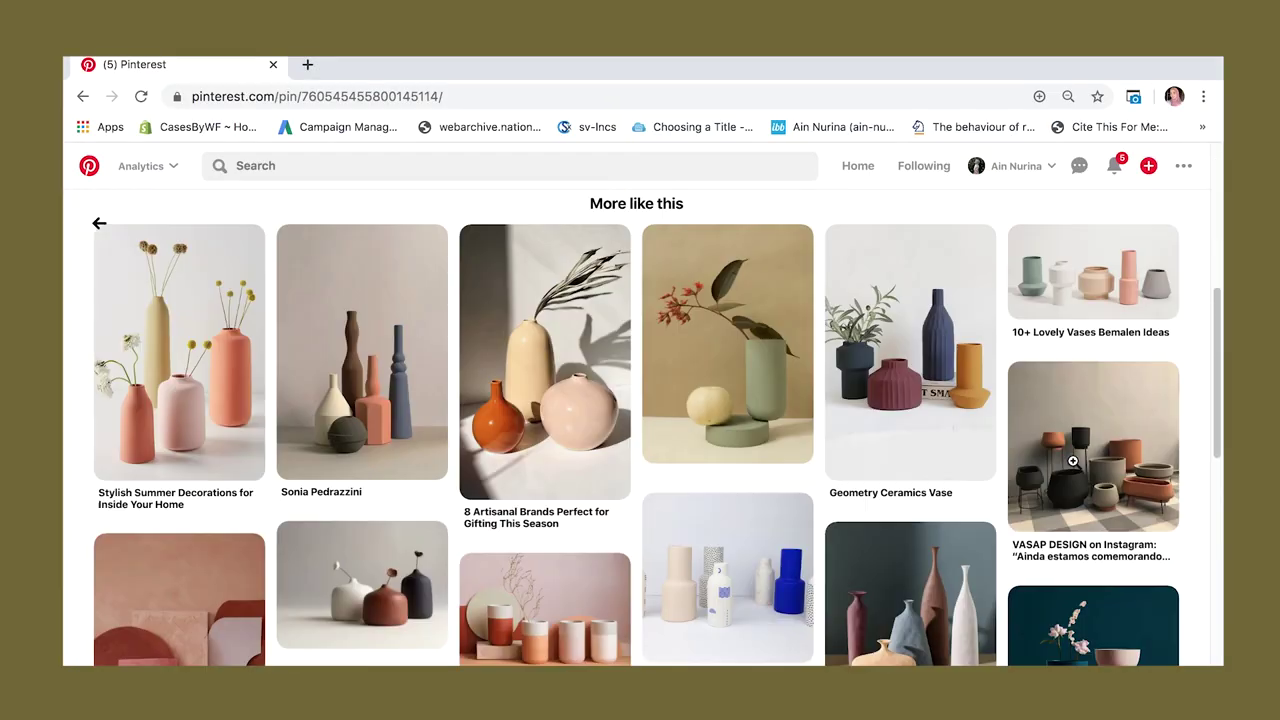
{"action": "scroll", "coordinate": [1136, 523], "scroll_direction": "down", "scroll_amount": 7}
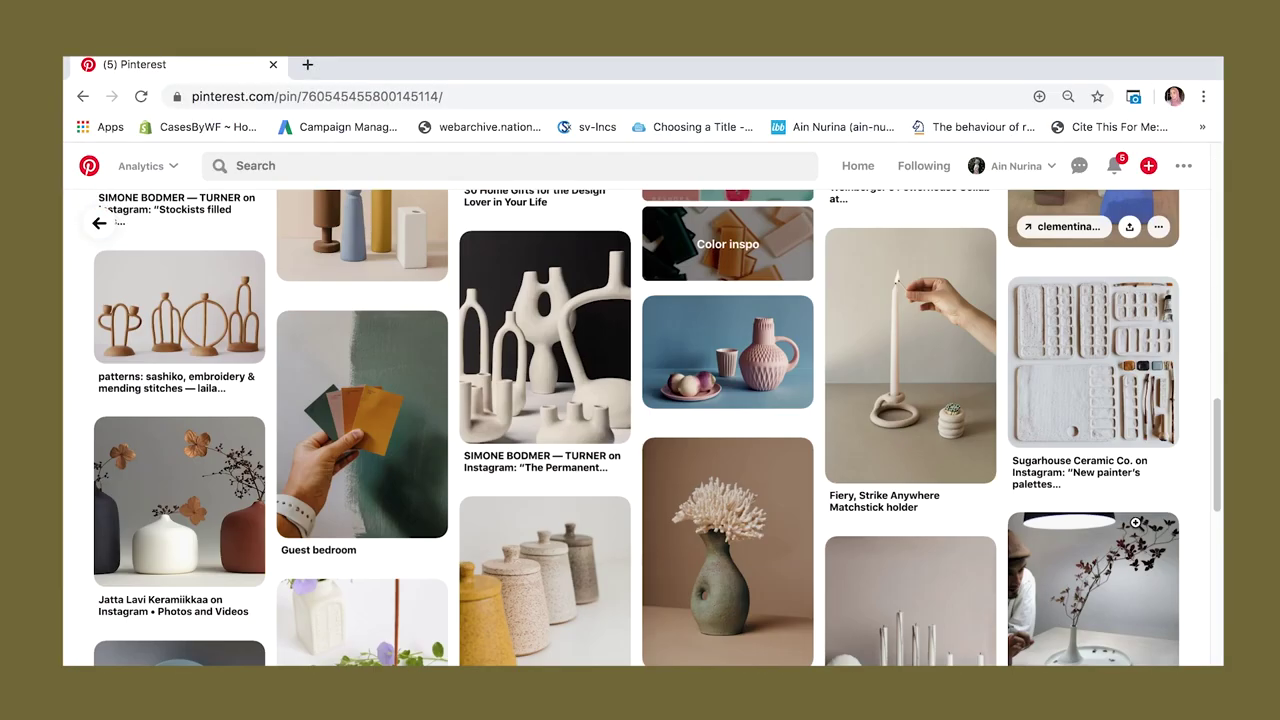
{"action": "scroll", "coordinate": [1136, 523], "scroll_direction": "up", "scroll_amount": 5}
{"action": "scroll", "coordinate": [1136, 523], "scroll_direction": "up", "scroll_amount": 1}
{"action": "left_click", "coordinate": [179, 443]}
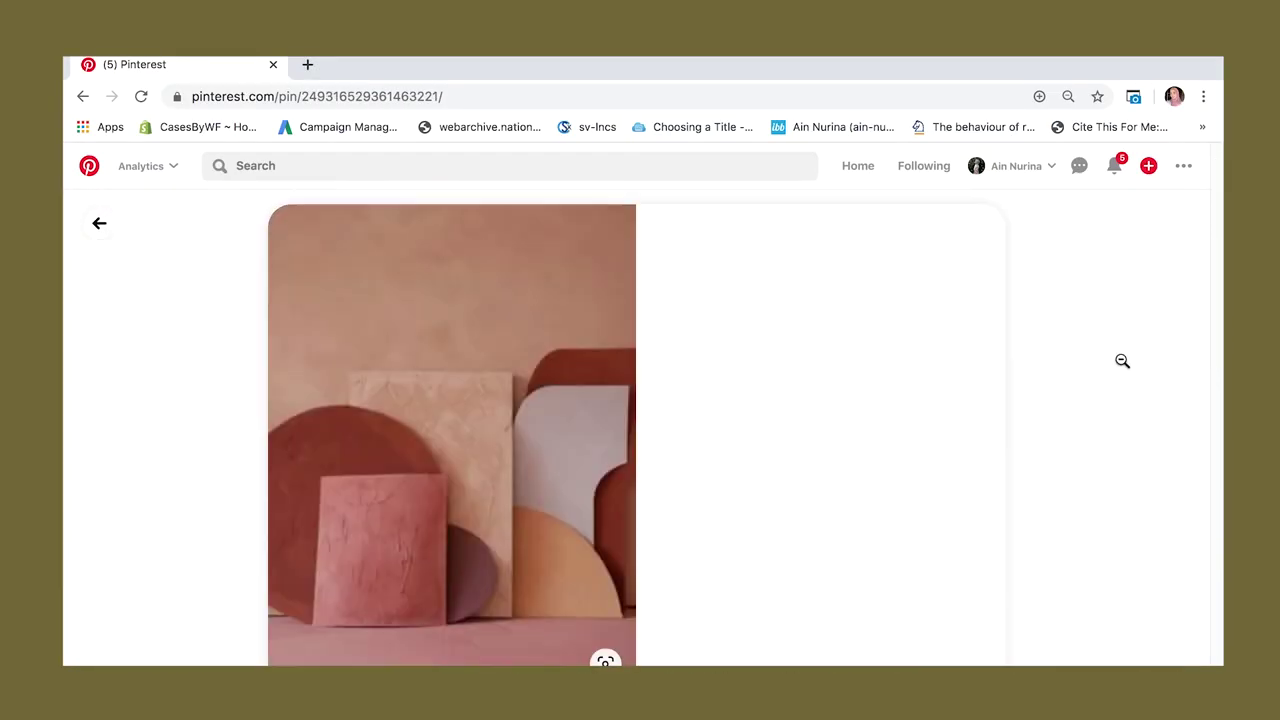
Step: Paste the terracotta arches image onto the mood board and move it to the collage's top
{"action": "scroll", "coordinate": [1120, 360], "scroll_direction": "down", "scroll_amount": 8}
{"action": "scroll", "coordinate": [1209, 527], "scroll_direction": "down", "scroll_amount": 10}
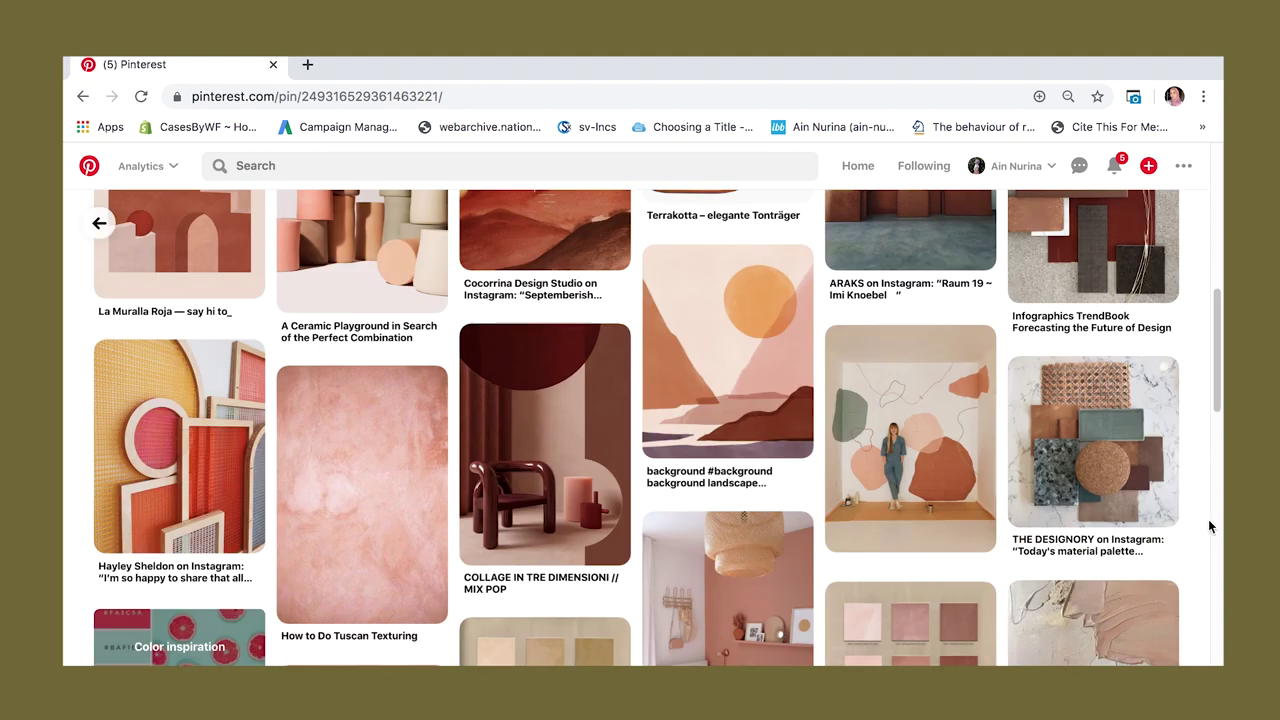
{"action": "scroll", "coordinate": [1209, 527], "scroll_direction": "down", "scroll_amount": 3}
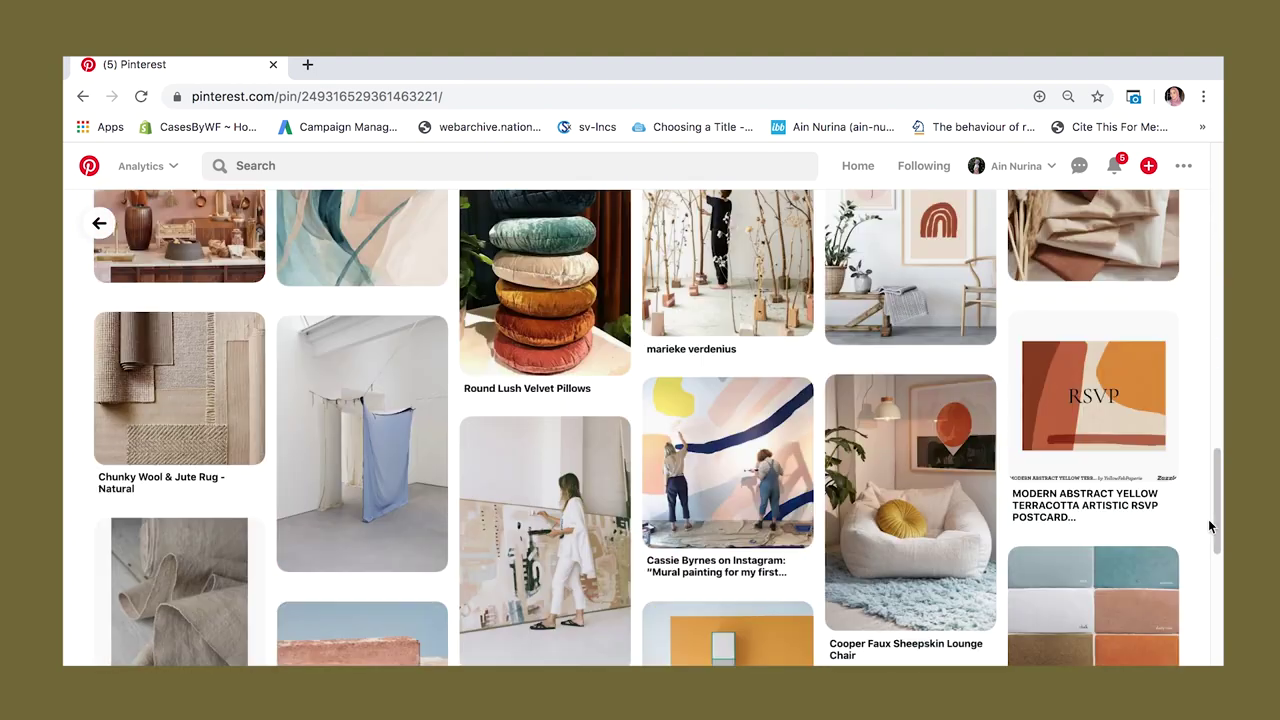
{"action": "scroll", "coordinate": [1209, 527], "scroll_direction": "up", "scroll_amount": 12}
{"action": "scroll", "coordinate": [1209, 527], "scroll_direction": "up", "scroll_amount": 6}
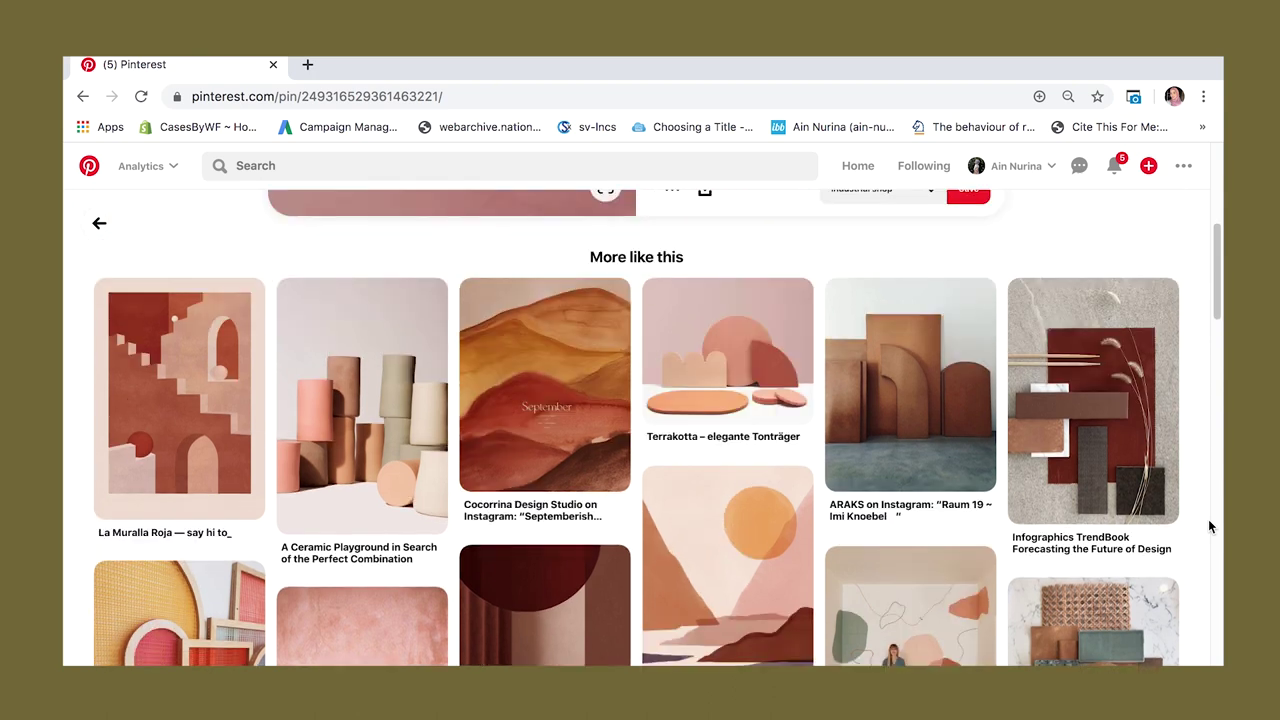
{"action": "right_click", "coordinate": [466, 379]}
{"action": "left_click", "coordinate": [530, 563]}
{"action": "key", "text": "super+Tab"}
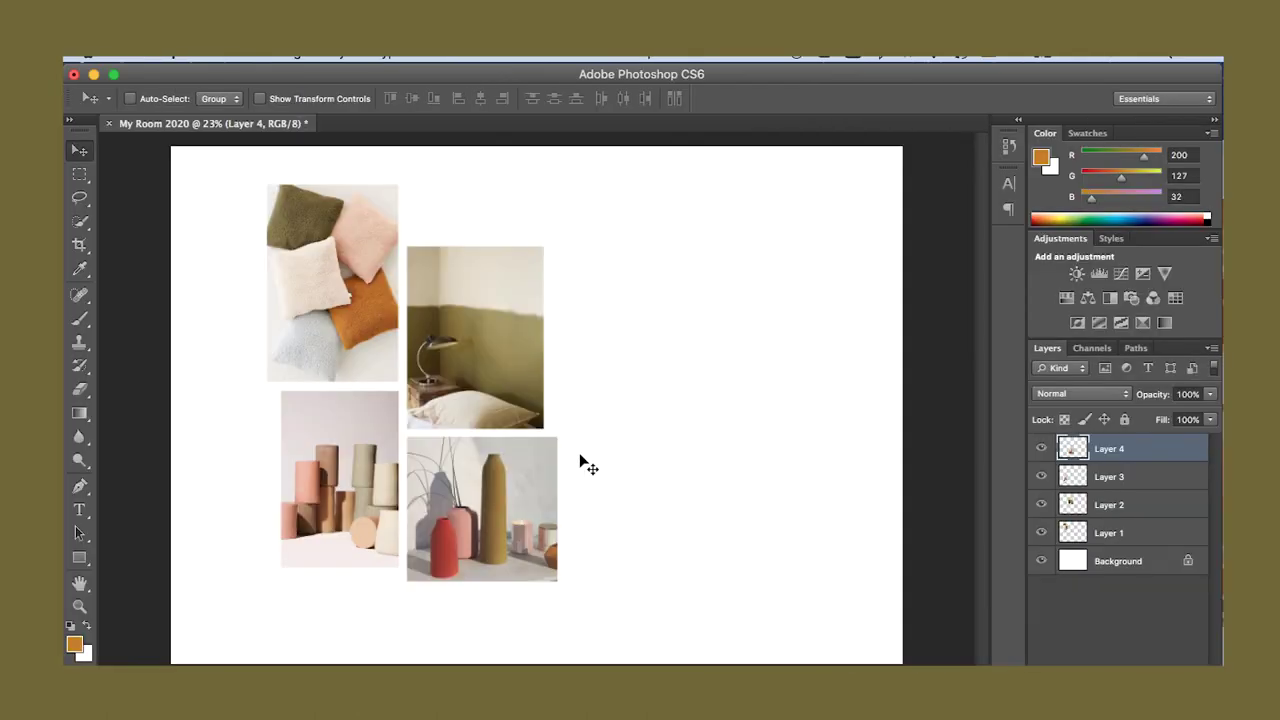
{"action": "key", "text": "super+v"}
{"action": "left_click_drag", "start_coordinate": [580, 457], "coordinate": [656, 250]}
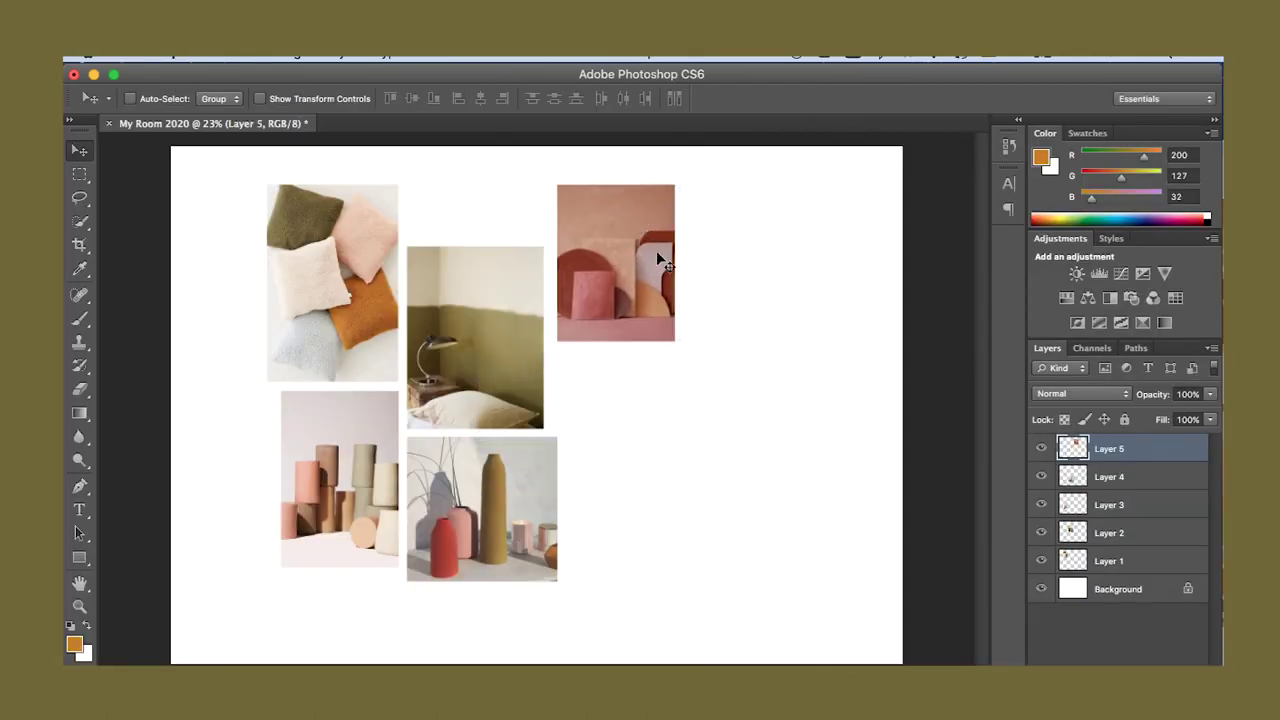
{"action": "key", "text": "super+Tab"}
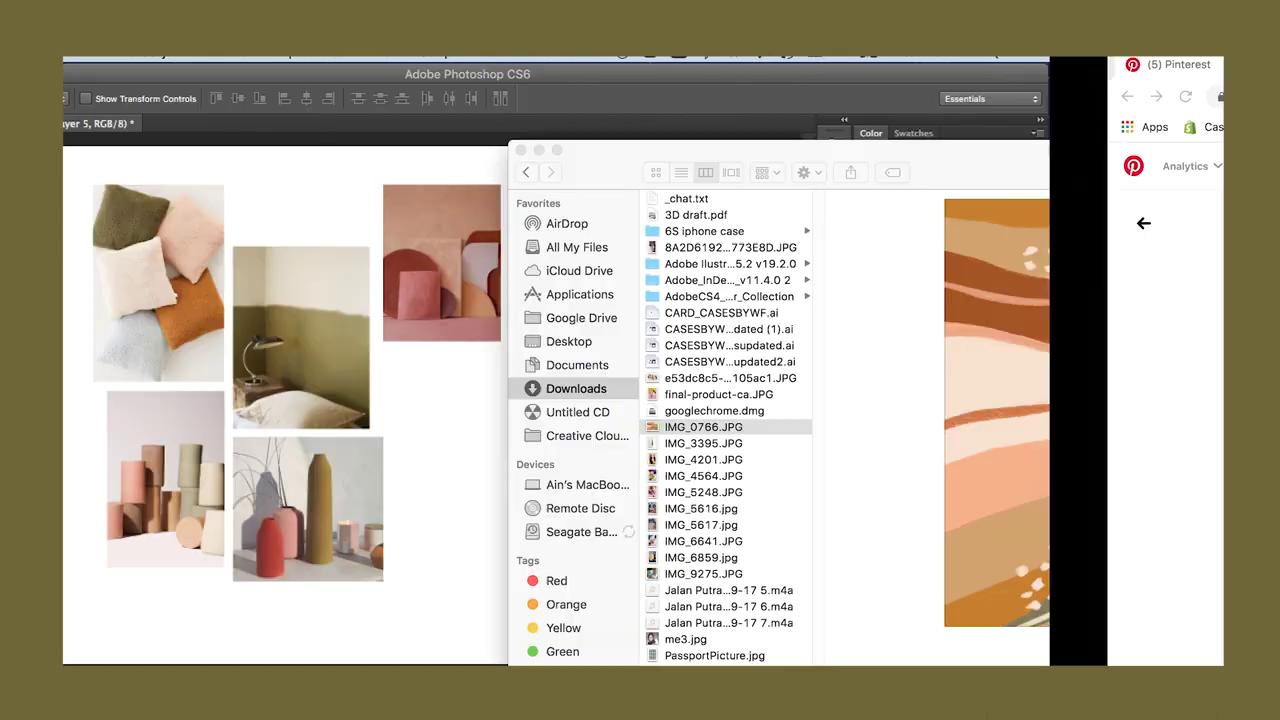
{"action": "scroll", "coordinate": [1154, 435], "scroll_direction": "up", "scroll_amount": 5}
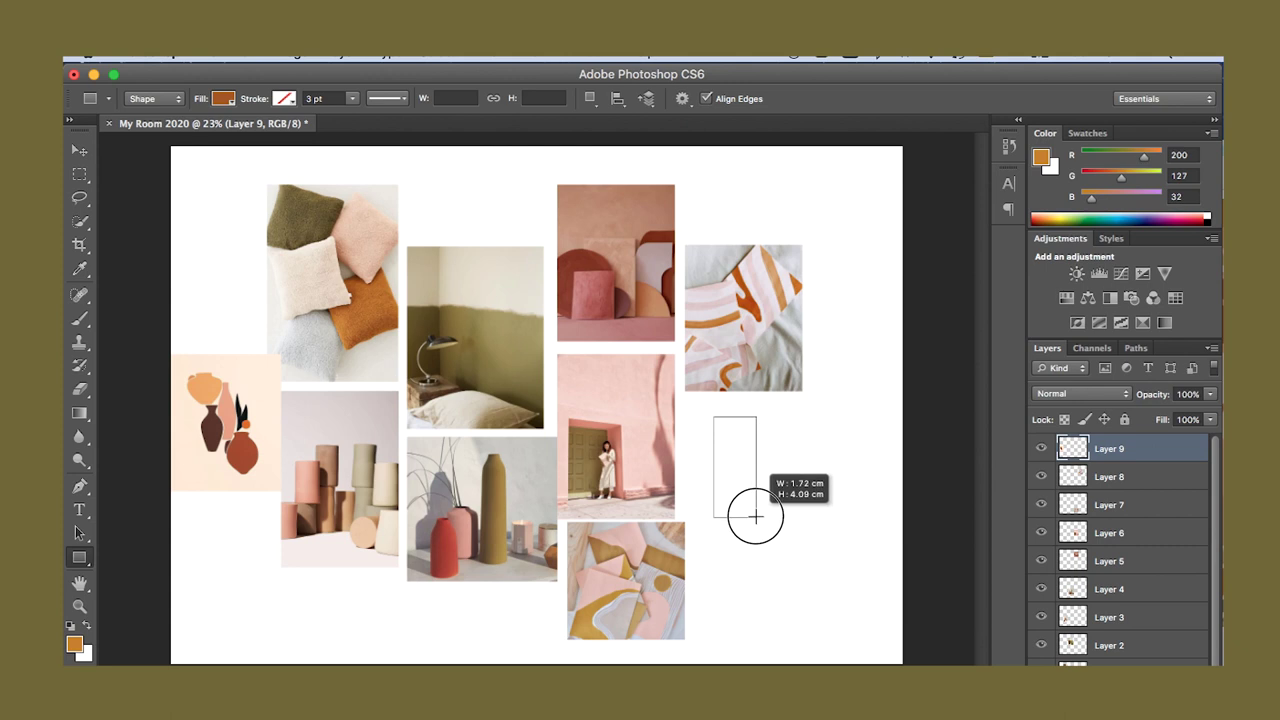
Step: Draw a swatch rectangle beside the collage and duplicate it into a row of three
{"action": "left_click_drag", "start_coordinate": [751, 514], "coordinate": [757, 511]}
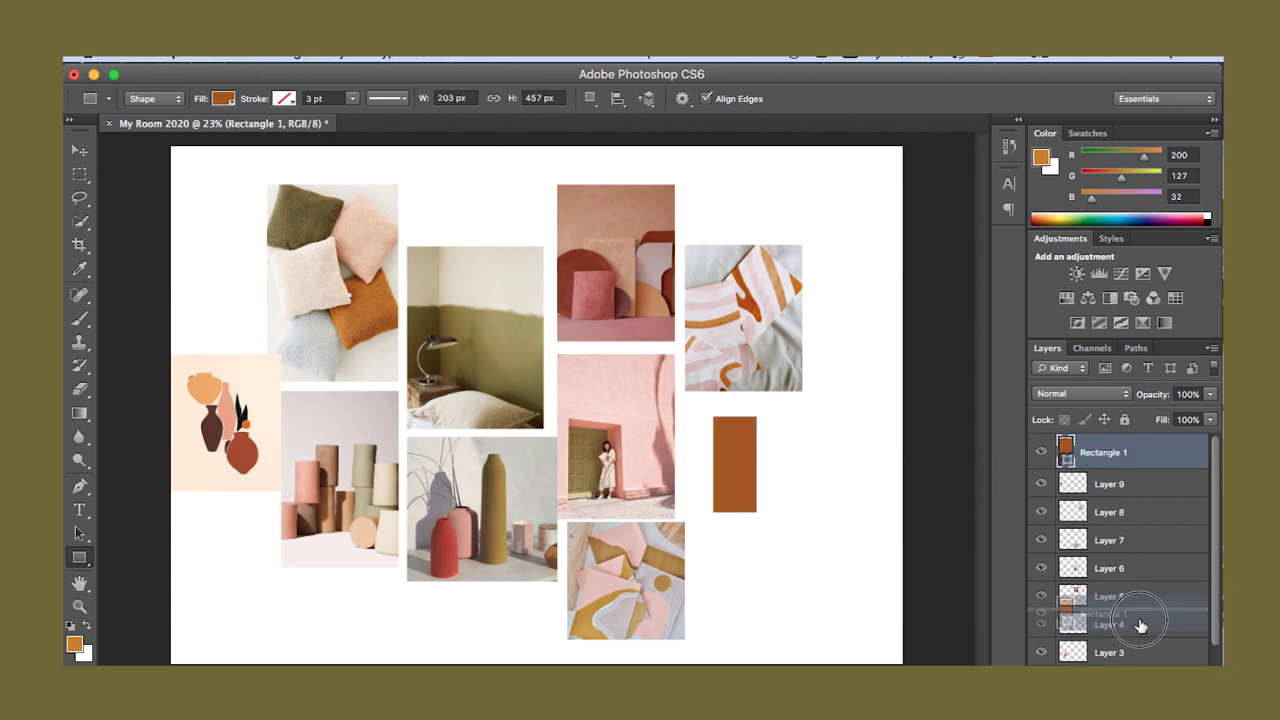
{"action": "left_click_drag", "start_coordinate": [1140, 625], "coordinate": [1140, 662]}
{"action": "left_click", "coordinate": [79, 150]}
{"action": "left_click_drag", "start_coordinate": [745, 400], "coordinate": [803, 397]}
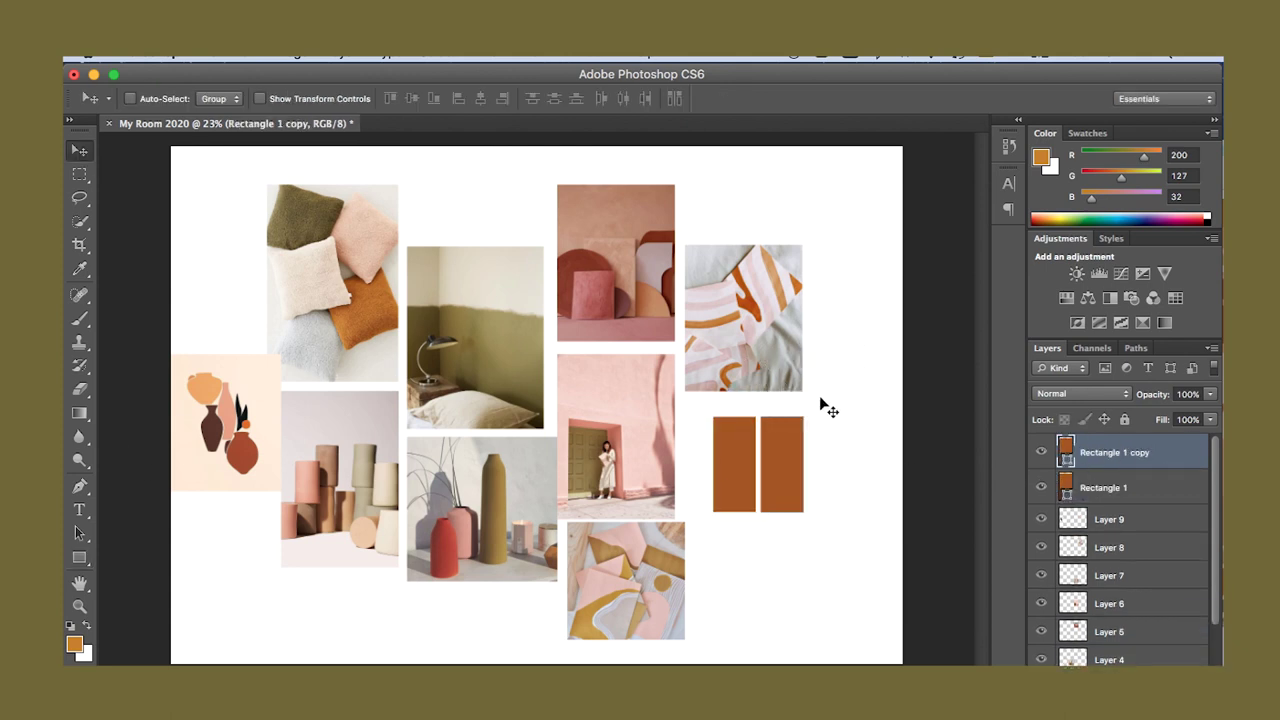
{"action": "key", "text": "super+j"}
{"action": "left_click_drag", "start_coordinate": [877, 531], "coordinate": [895, 515]}
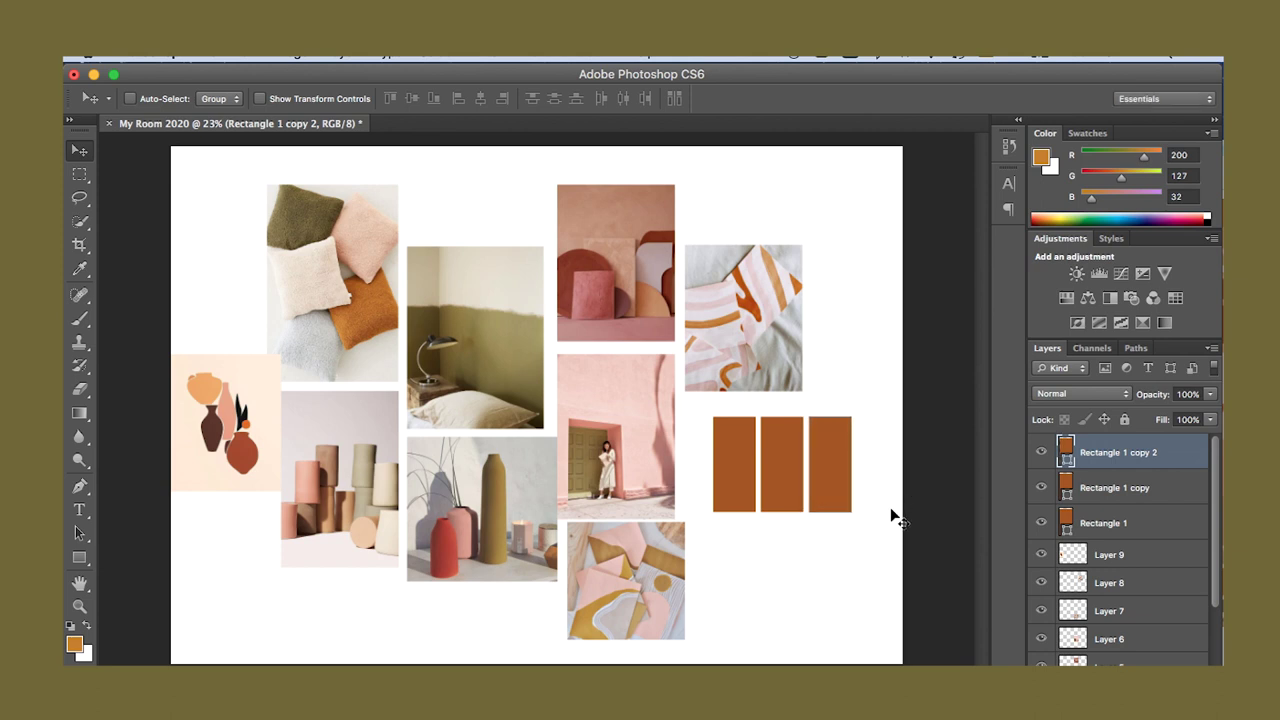
Step: Fill the third rectangle with olive sampled from the collage and copy it to the row's right end
{"action": "double_click", "coordinate": [1066, 452]}
{"action": "left_click", "coordinate": [470, 300]}
{"action": "left_click", "coordinate": [1122, 352]}
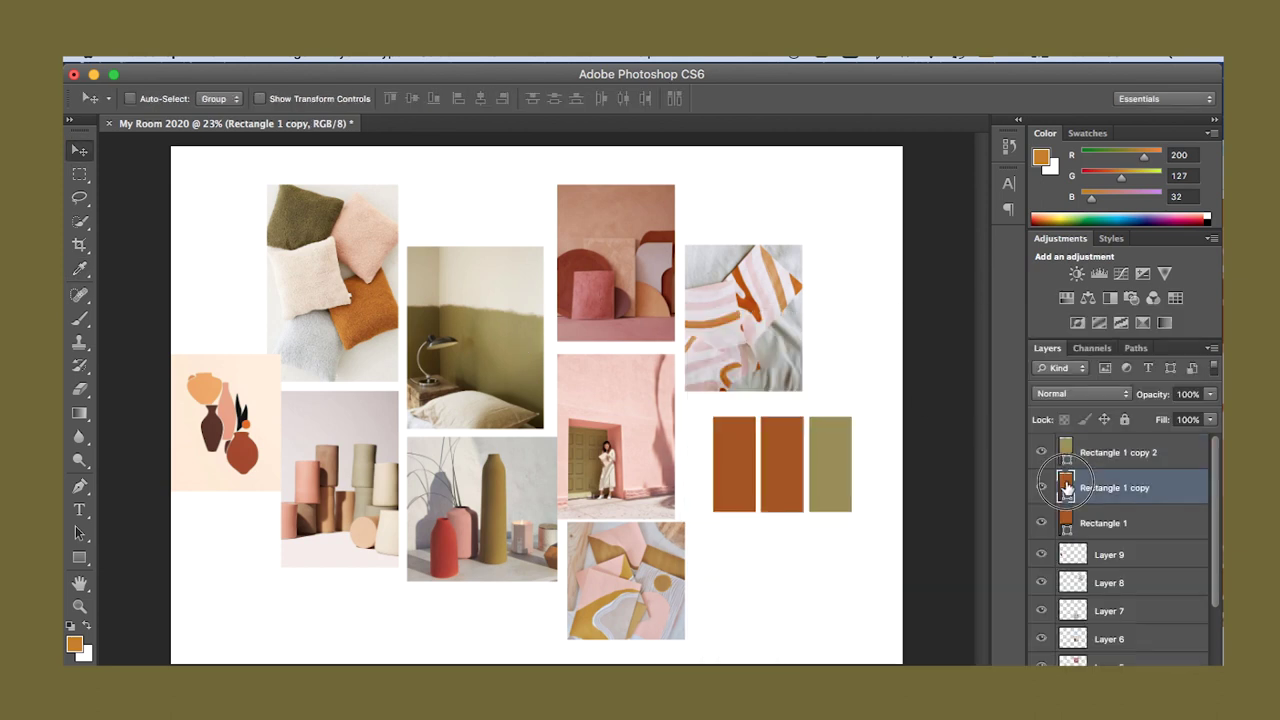
{"action": "double_click", "coordinate": [1066, 487]}
{"action": "left_click", "coordinate": [360, 235]}
{"action": "left_click", "coordinate": [1150, 452]}
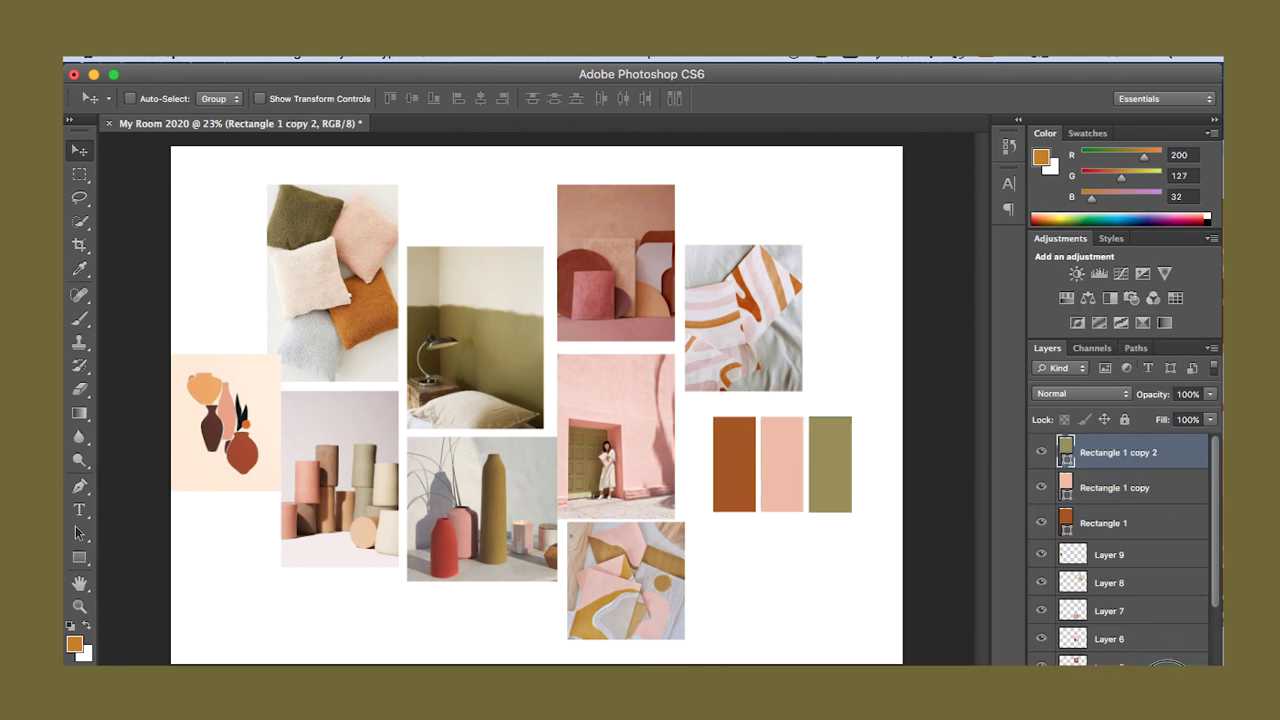
{"action": "left_click_drag", "start_coordinate": [812, 488], "coordinate": [861, 487]}
Step: Recolour the fourth swatch a bright golden yellow and move it to the row's left end
{"action": "double_click", "coordinate": [1066, 452]}
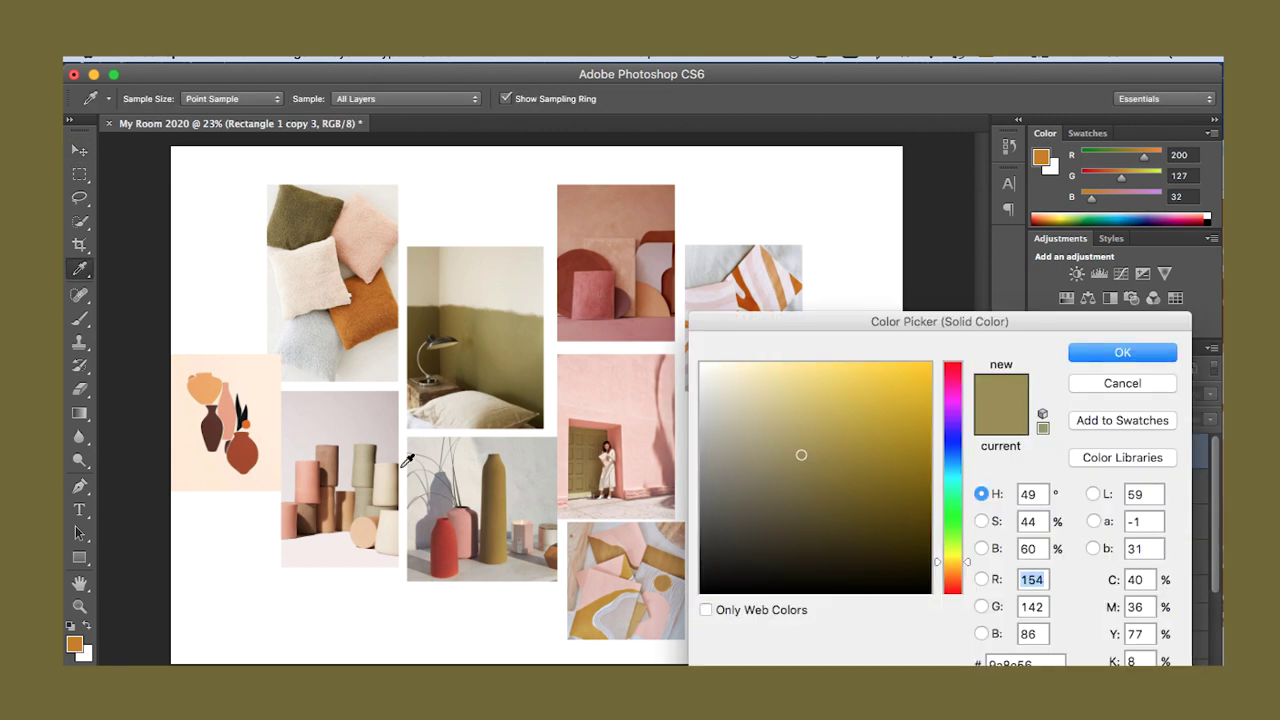
{"action": "left_click_drag", "start_coordinate": [212, 376], "coordinate": [378, 292]}
{"action": "left_click_drag", "start_coordinate": [951, 575], "coordinate": [951, 567]}
{"action": "left_click", "coordinate": [890, 396]}
{"action": "left_click_drag", "start_coordinate": [890, 396], "coordinate": [898, 381]}
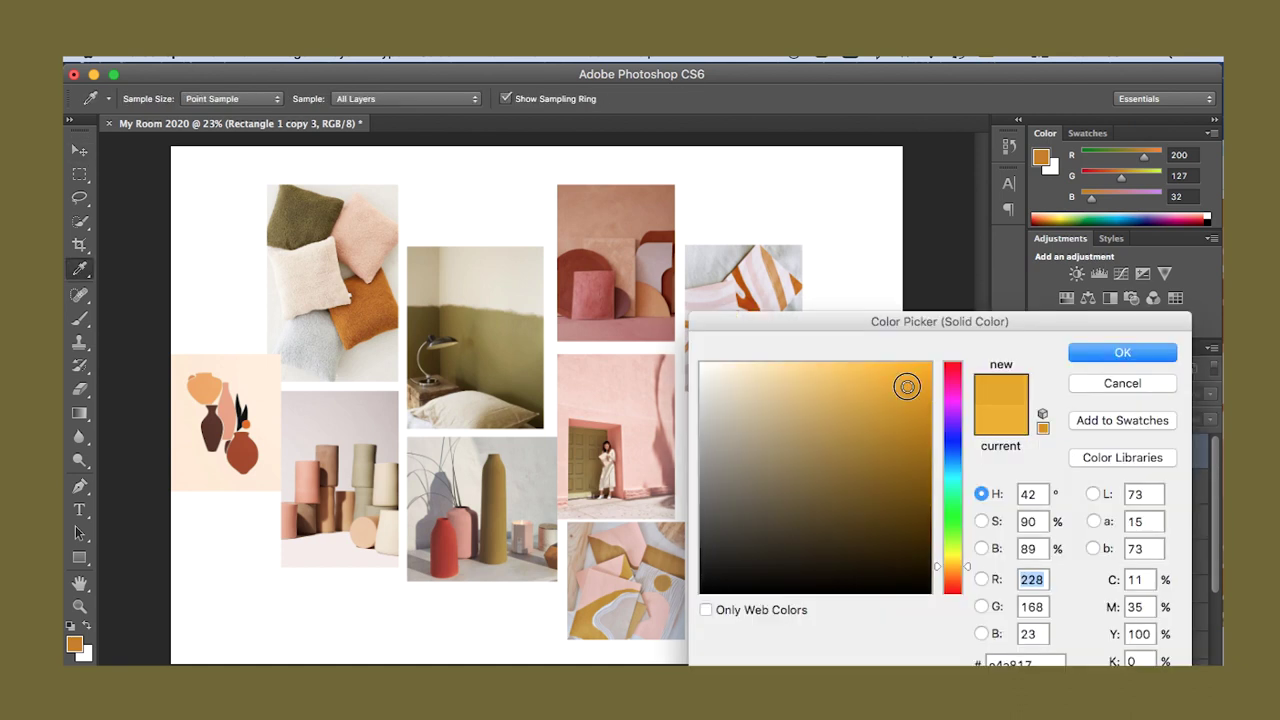
{"action": "left_click_drag", "start_coordinate": [907, 387], "coordinate": [917, 394]}
{"action": "key", "text": "Return"}
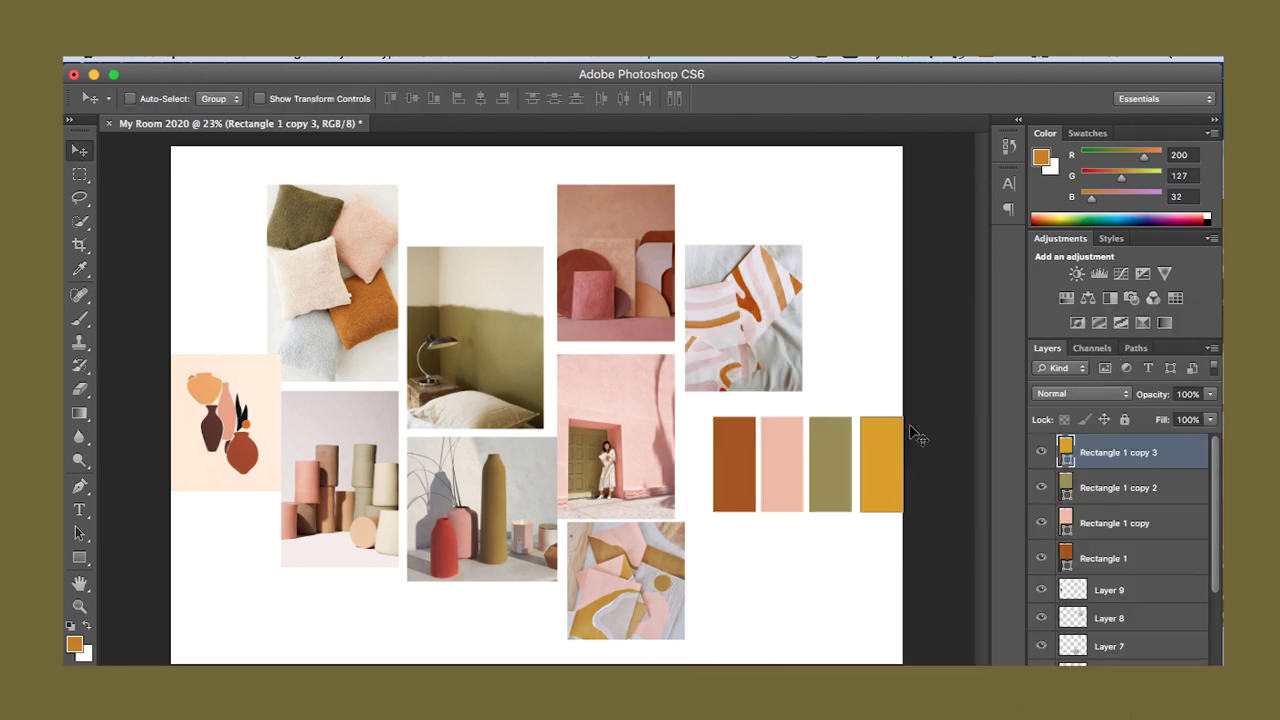
{"action": "left_click_drag", "start_coordinate": [920, 475], "coordinate": [734, 473]}
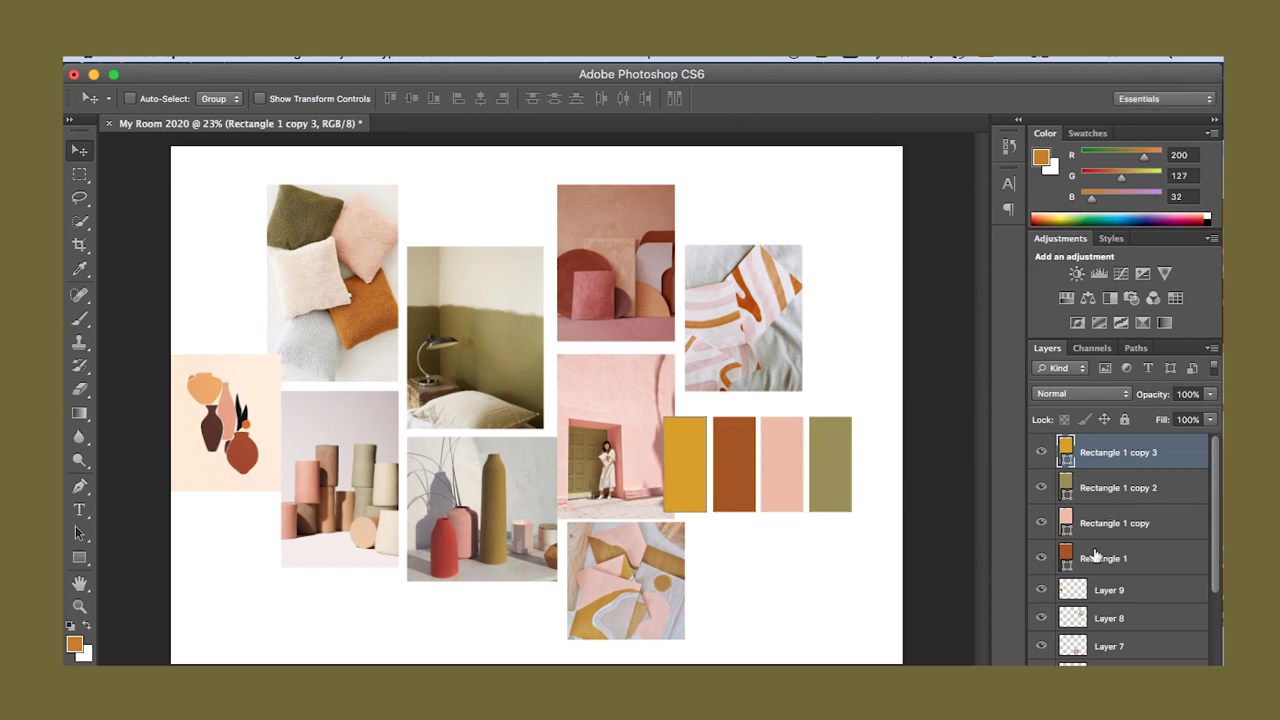